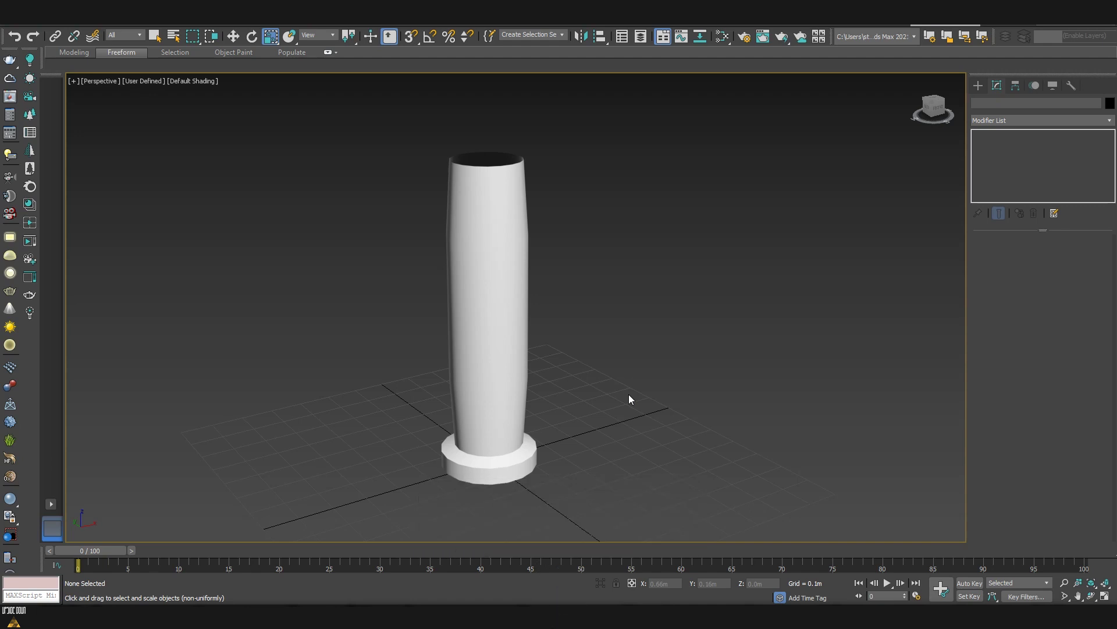
scroll(629, 394, down, 2)
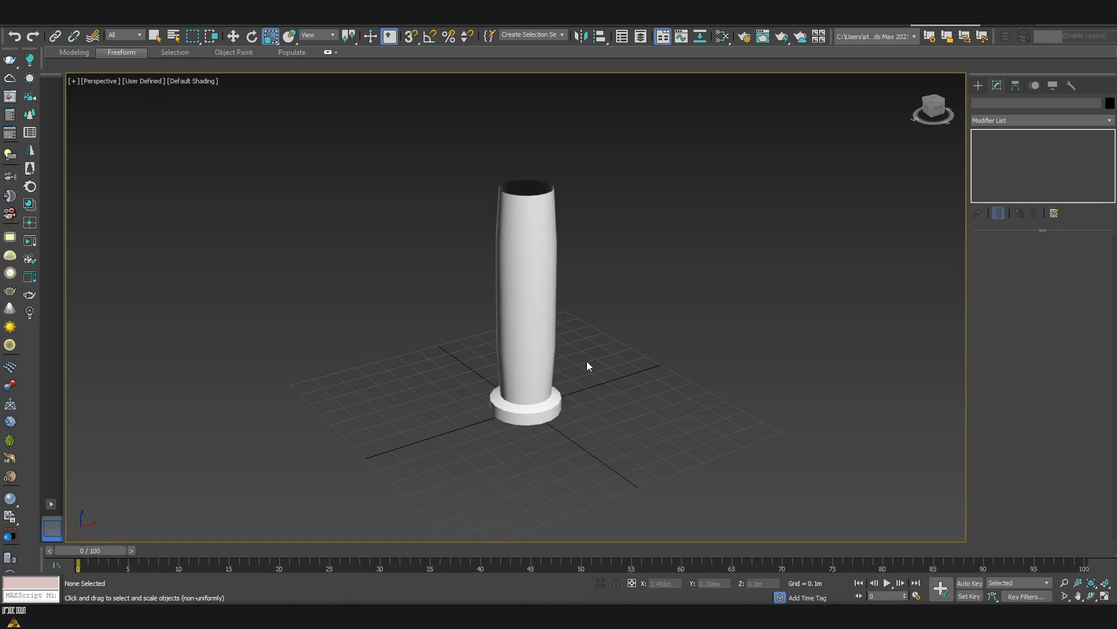
drag(474, 315, 633, 391)
click(633, 391)
alt+middle_drag(620, 431, 631, 428)
key(q)
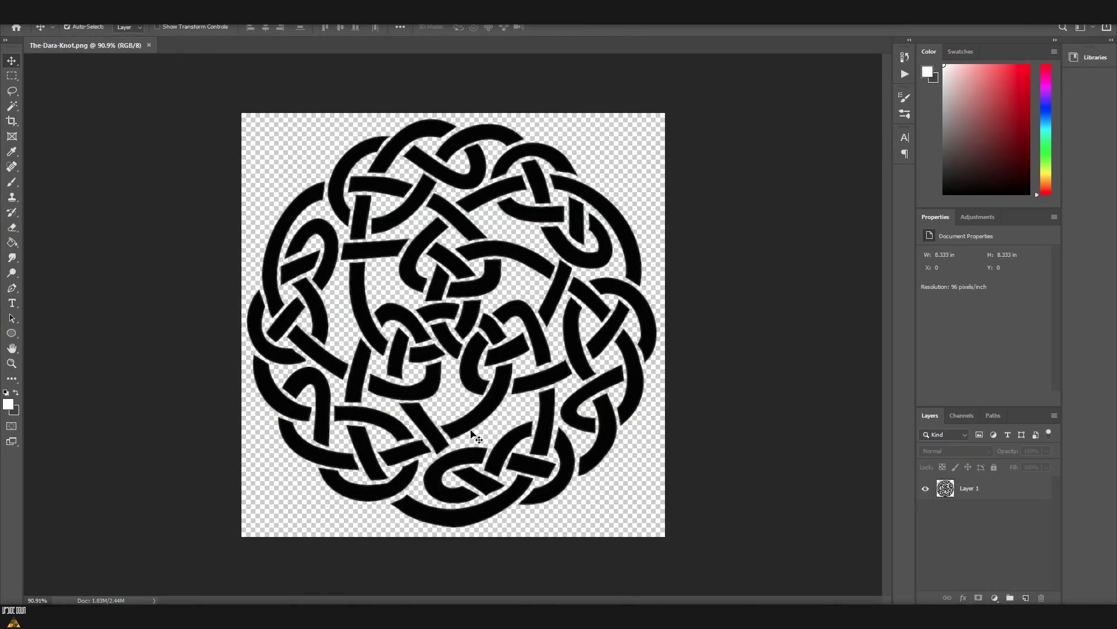
Step: Select the black strands of the Dara Knot image on Layer 1 using Color Range with sampled colors and a fuzziness of 152
key(ctrl)
ctrl+click(940, 494)
key(ctrl+z)
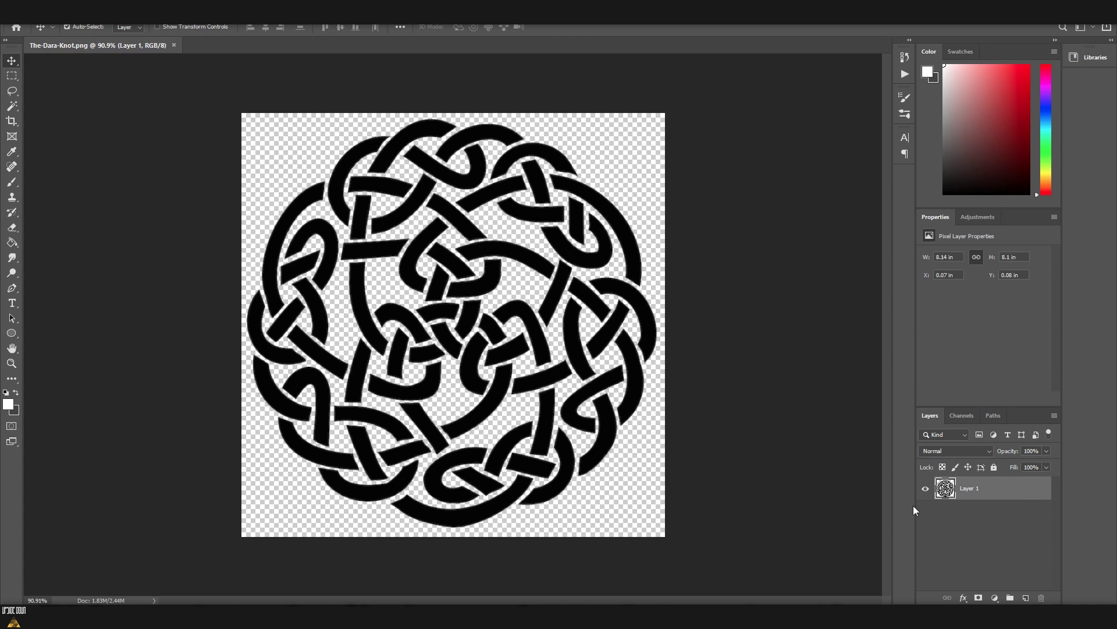
click(149, 8)
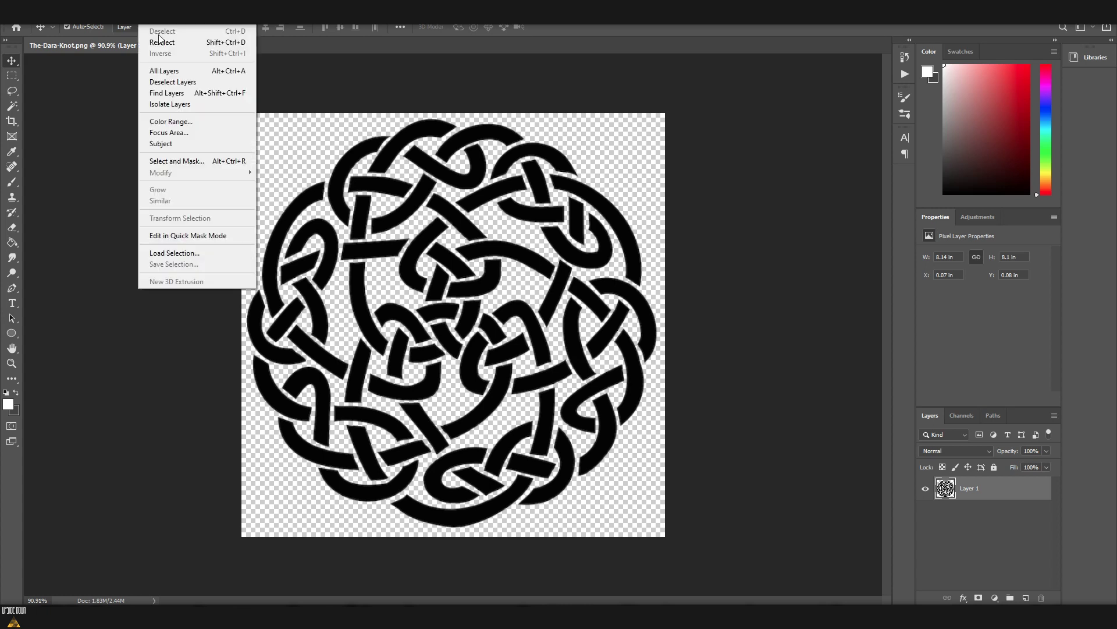
click(183, 121)
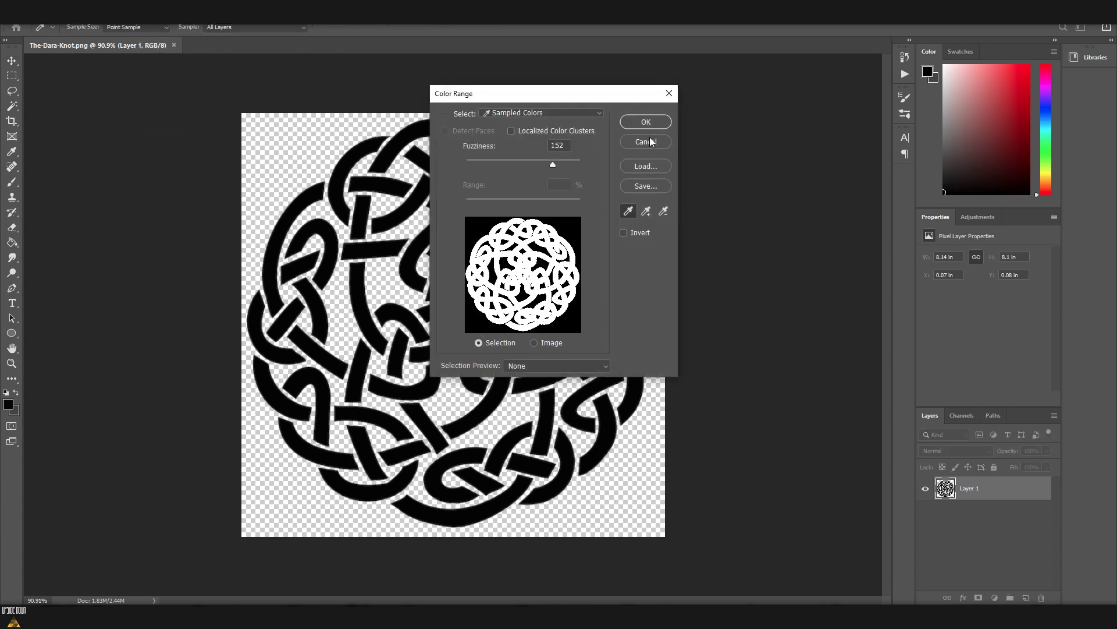
click(647, 122)
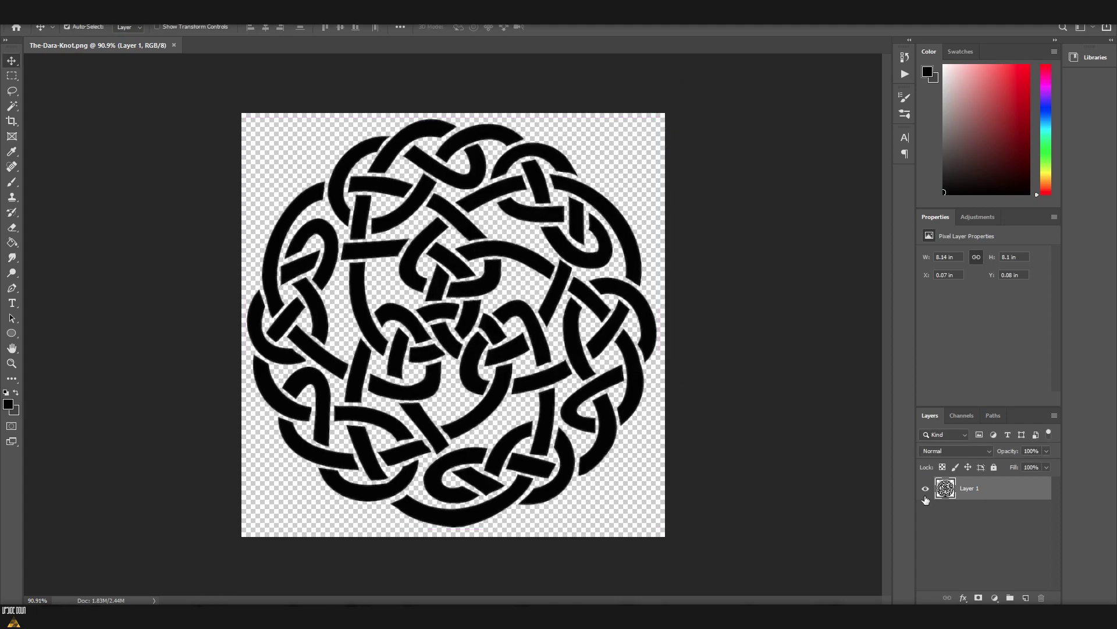
key(ctrl+1)
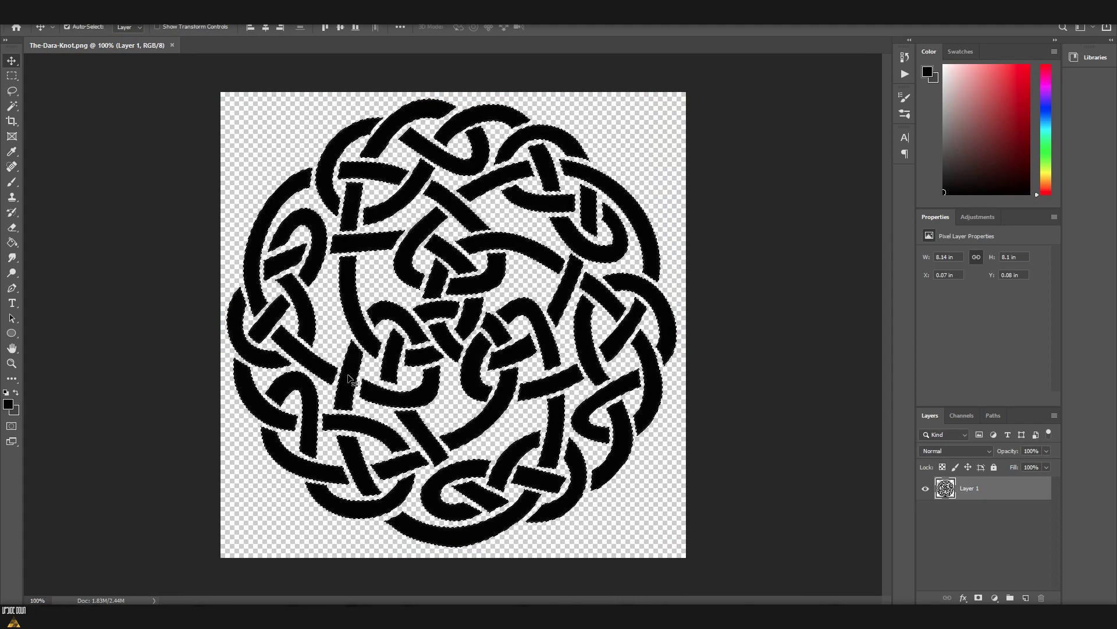
Step: Convert the knot selection into a work path
click(998, 416)
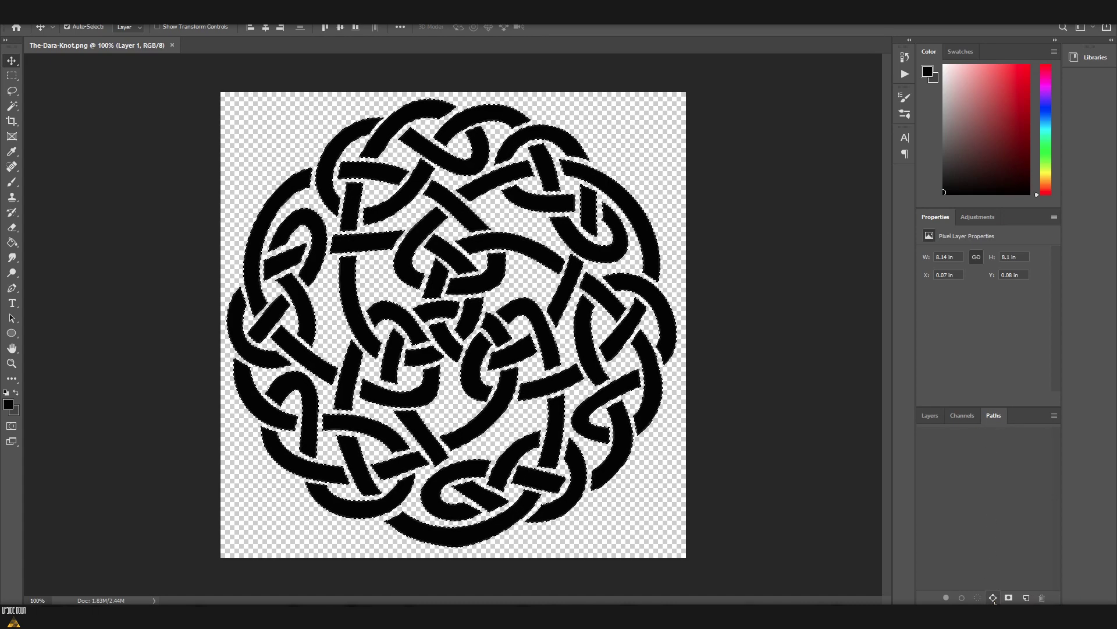
click(994, 598)
alt+scroll(336, 349, up, 1)
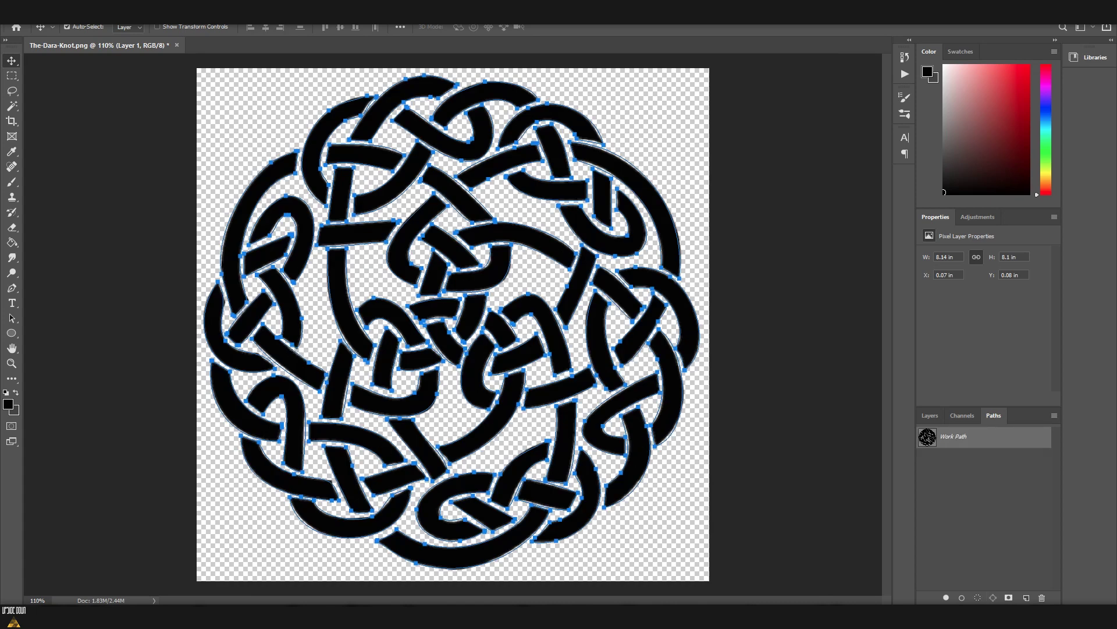
Step: Export the knot's work path as an Illustrator file
click(30, 9)
mouse_move(78, 166)
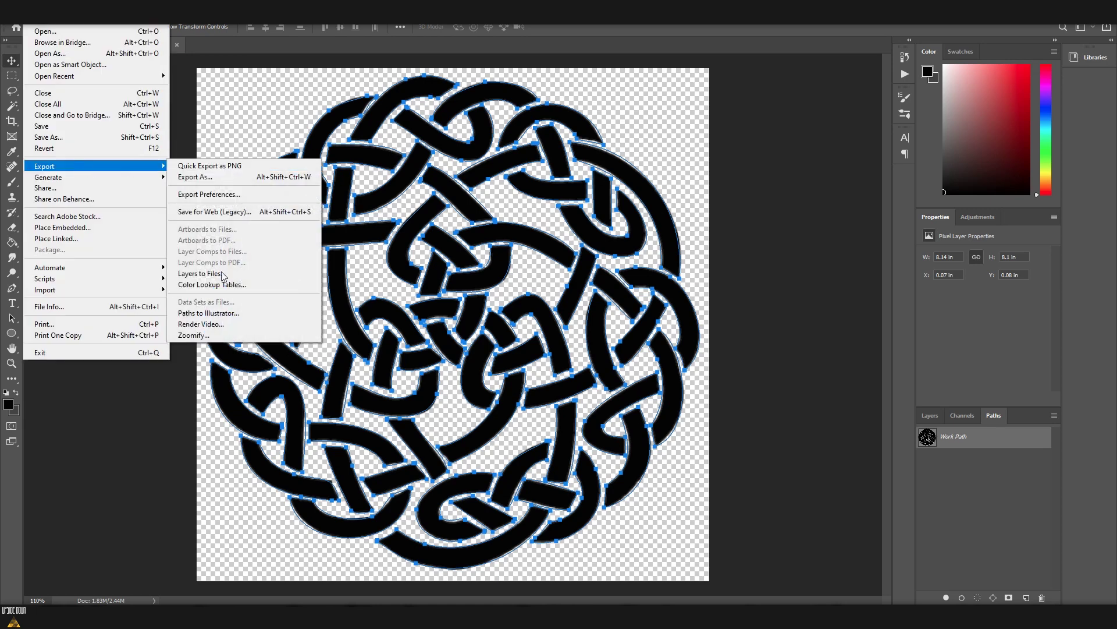
click(246, 314)
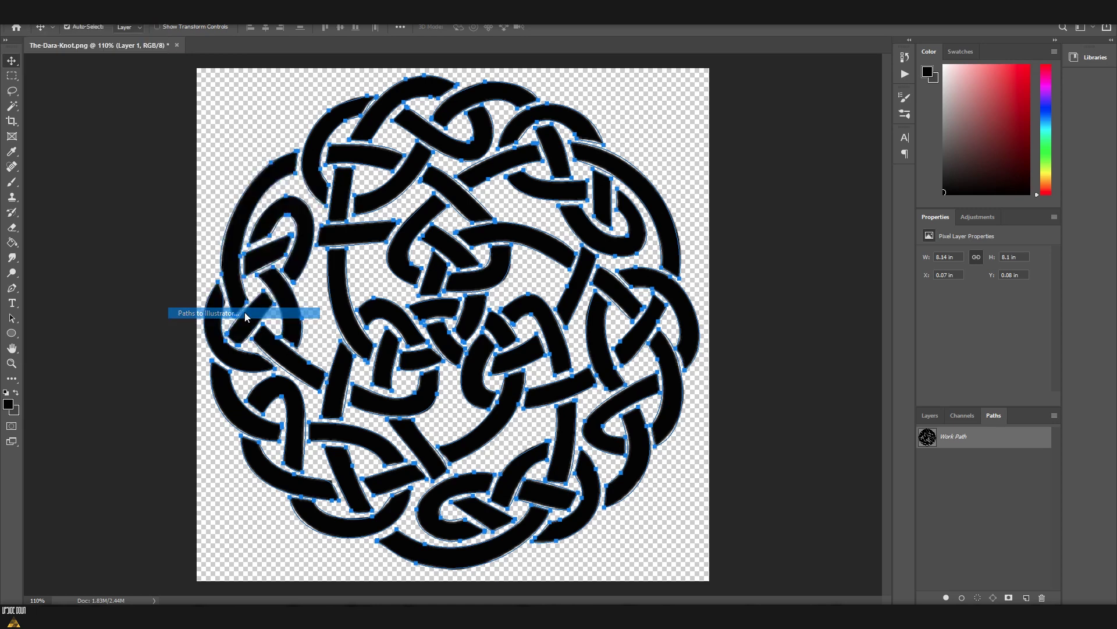
click(657, 211)
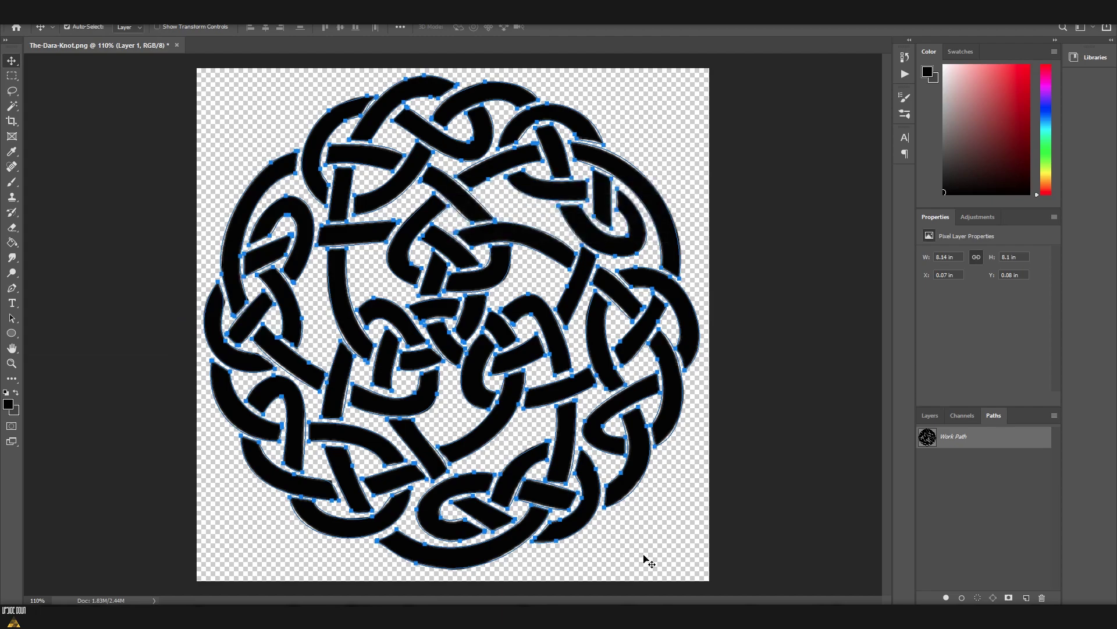
Step: Switch to 3ds Max and import the Illustrator knot path, merging it with the current scene as a single object
mouse_move(670, 616)
click(623, 570)
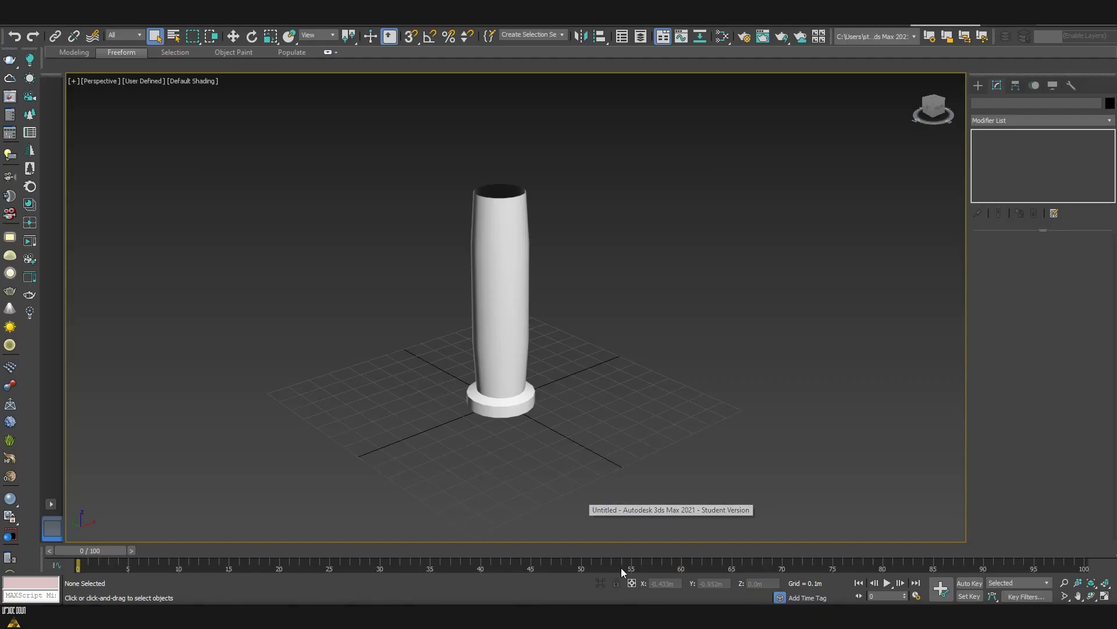
key(alt+f)
mouse_move(91, 178)
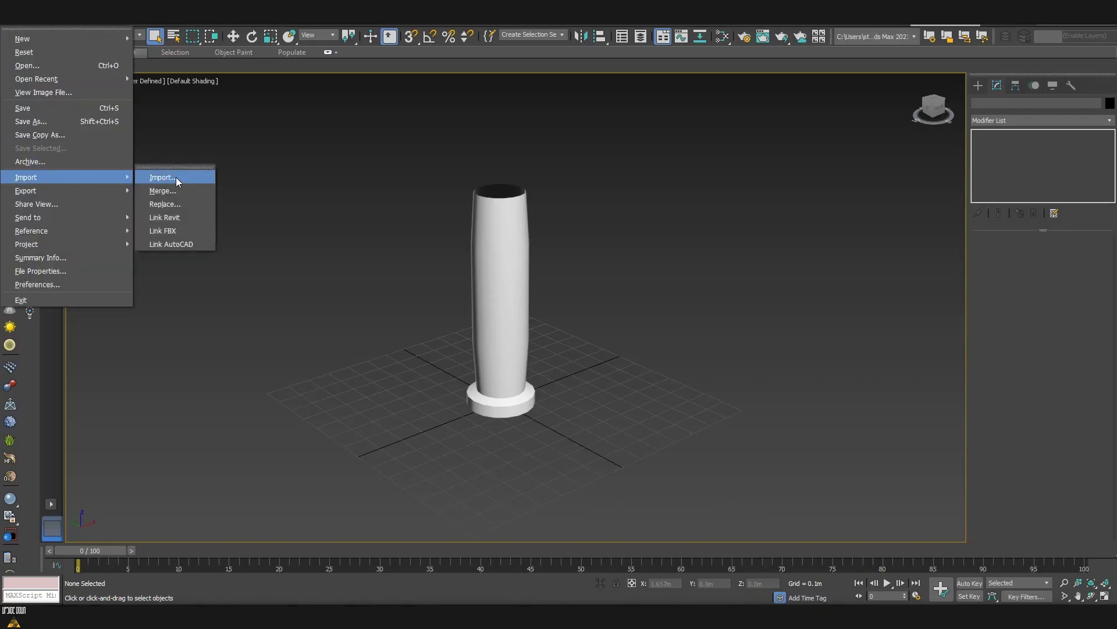
click(176, 177)
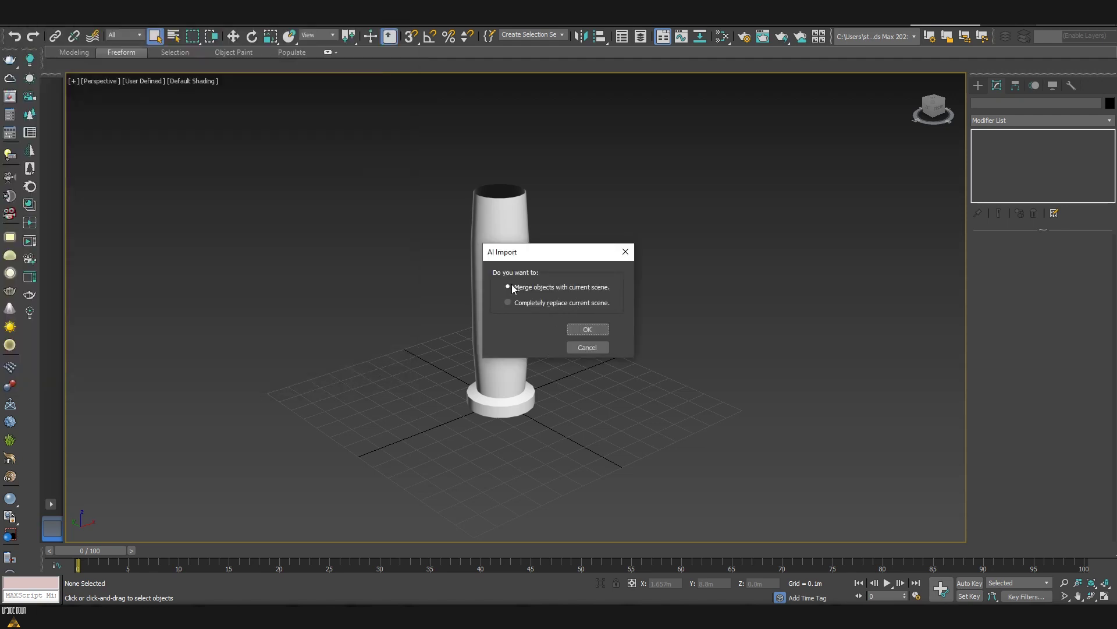
click(588, 330)
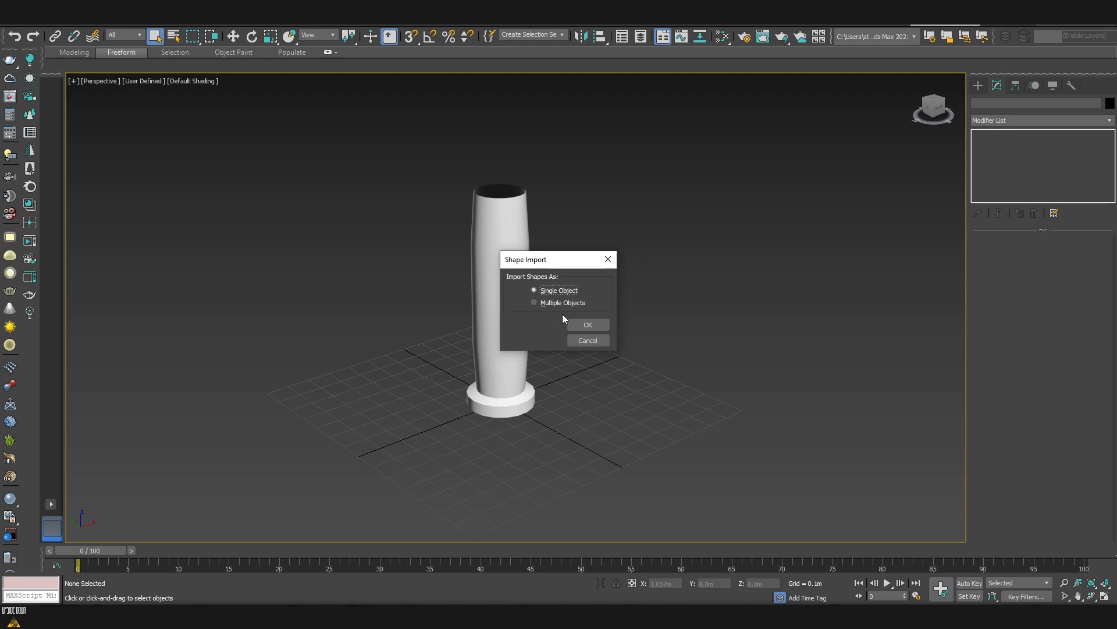
click(592, 326)
Step: Move the imported knot spline out from under the column to the open ground beside its base
key(z)
scroll(568, 340, down, 4)
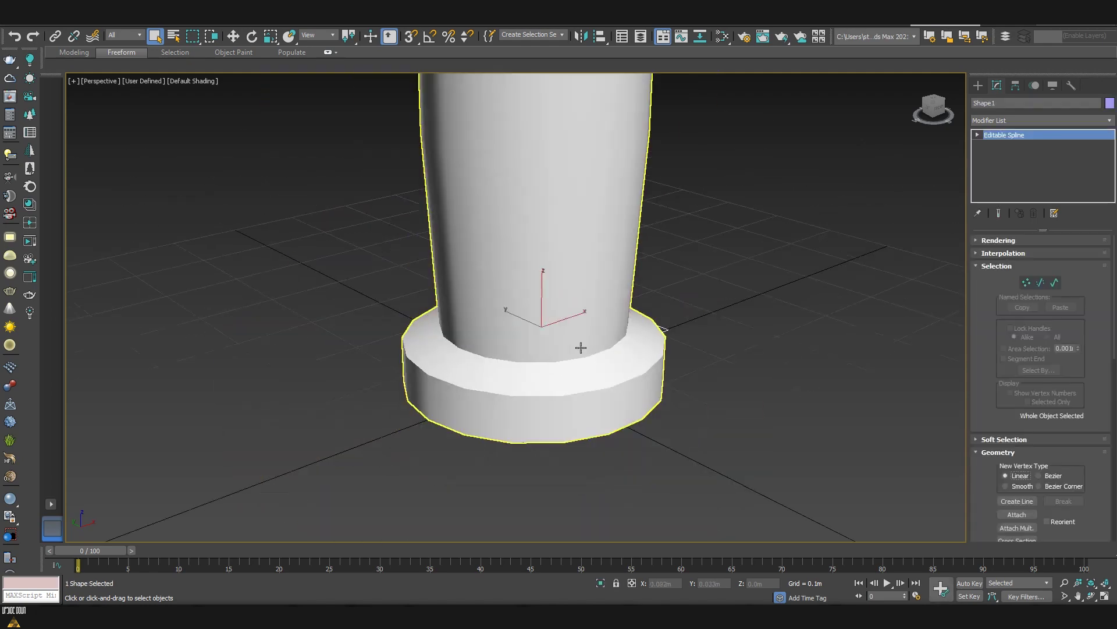
alt+middle_drag(582, 347, 523, 366)
key(w)
drag(471, 291, 635, 295)
alt+middle_drag(636, 296, 573, 336)
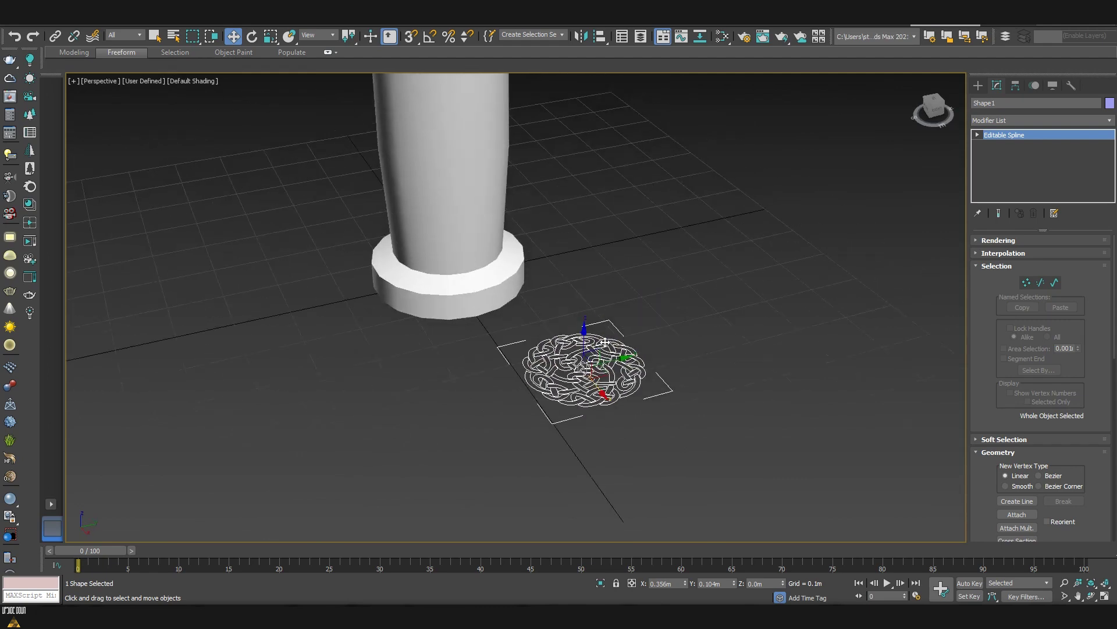
Step: Add an Extrude modifier to the knot spline with an amount of 0.01 m
click(1031, 122)
key(e)
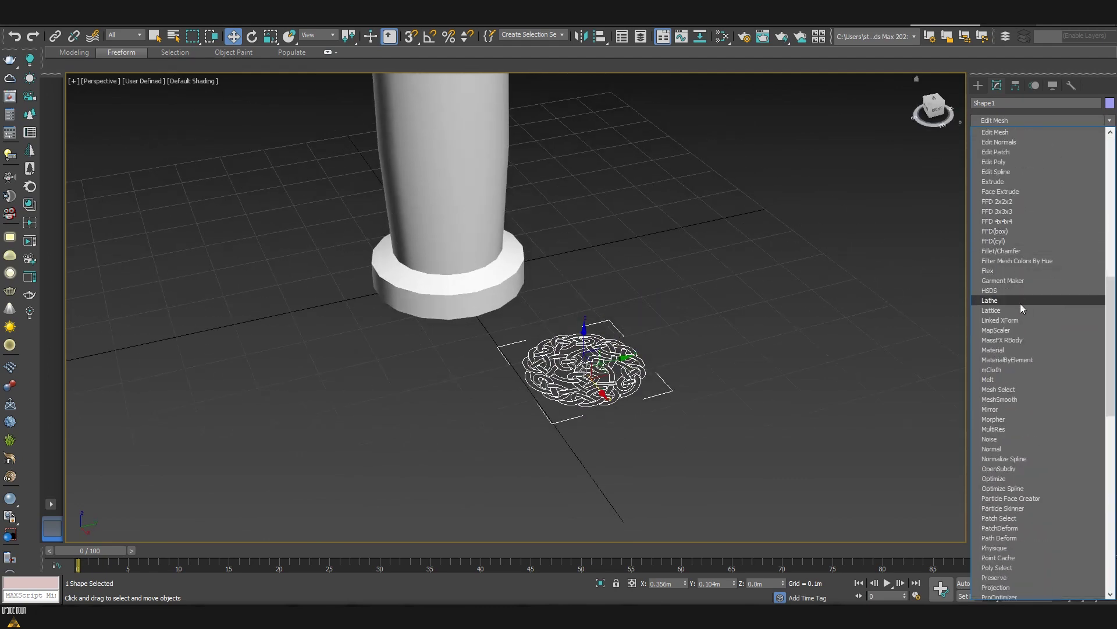
key(e)
click(993, 182)
scroll(600, 366, up, 5)
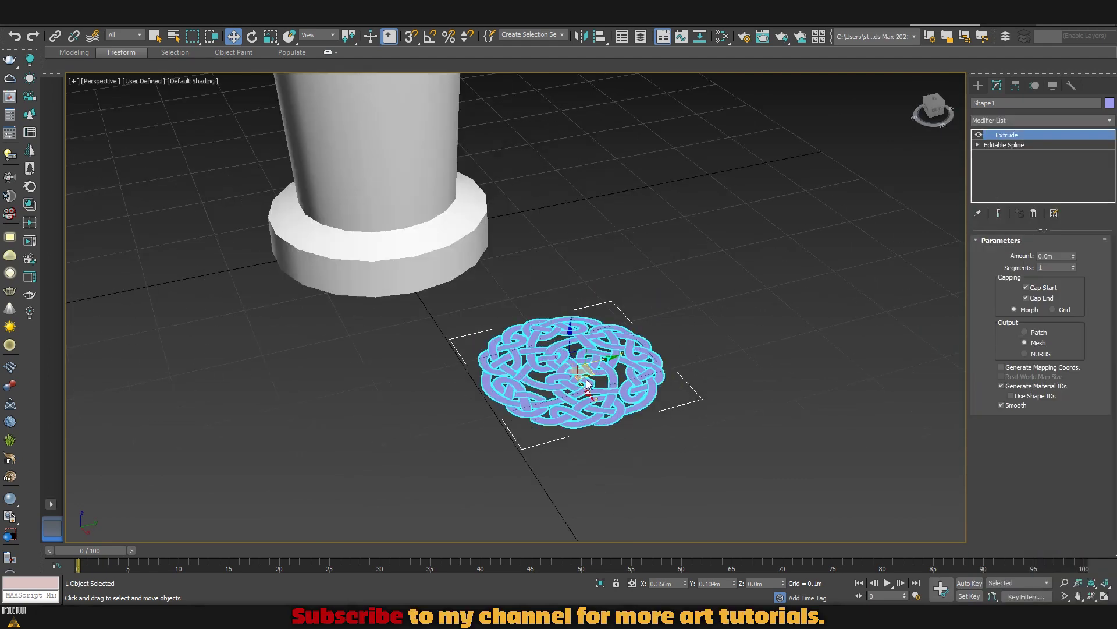
alt+middle_drag(634, 377, 668, 368)
drag(1074, 257, 1074, 256)
Step: Raise the extruded knot to a height of about 0.517 m beside the column, at about -0.165 m in Y
scroll(634, 281, down, 3)
scroll(634, 281, down, 5)
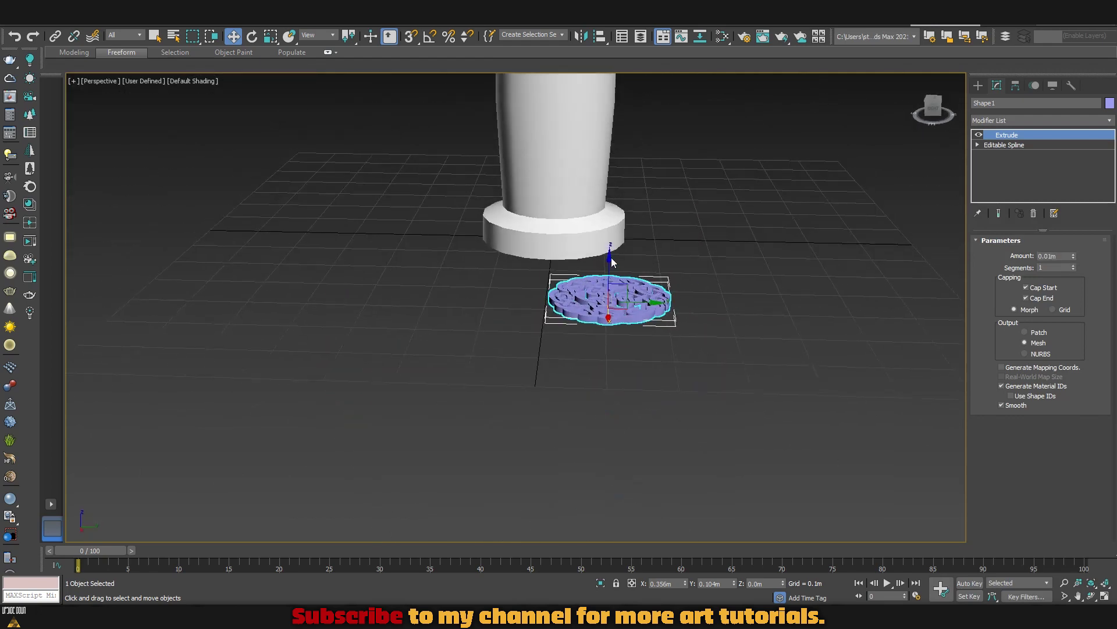
alt+middle_drag(611, 257, 601, 304)
drag(597, 325, 478, 76)
alt+middle_drag(466, 88, 515, 169)
scroll(524, 193, down, 7)
middle_drag(534, 209, 534, 291)
Step: Turn on angle snap and rotate the flat knot so it stands upright, undoing the first unsnapped rotation
scroll(534, 279, up, 4)
key(e)
drag(507, 165, 517, 216)
key(ctrl+z)
key(a)
key(w)
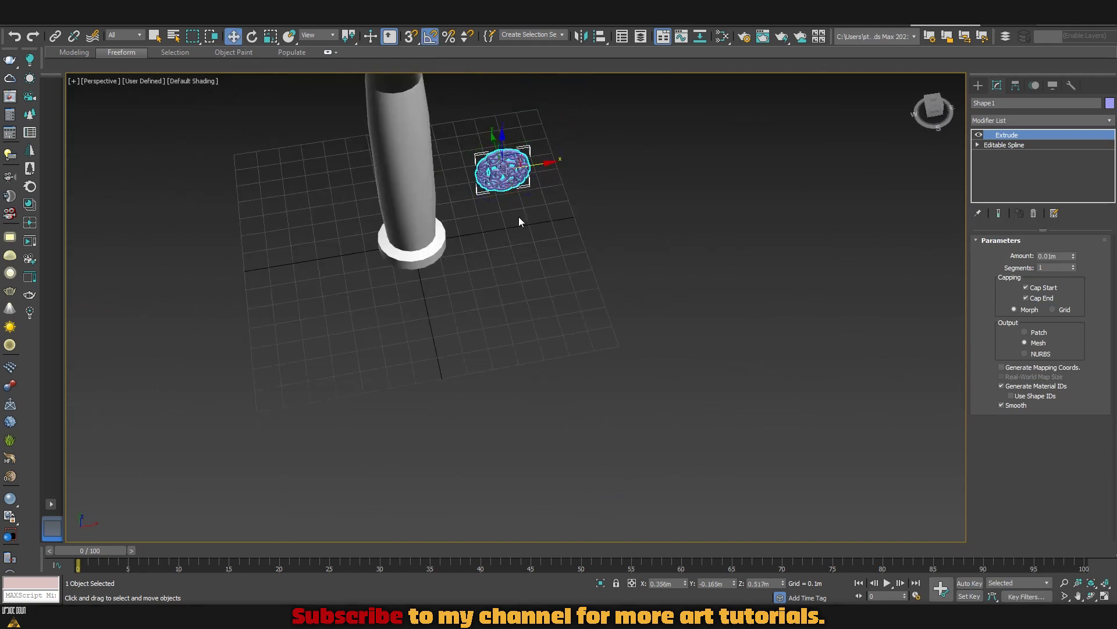
Step: Enlarge the upright knot and position it in front of the column at about X 0.0 m, Y -0.114 m, Z 0.486 m
key(f)
scroll(526, 192, up, 5)
mouse_move(551, 215)
mouse_down()
mouse_move(425, 239)
mouse_move(426, 199)
mouse_up()
key(r)
middle_drag(426, 199, 433, 208)
key(w)
key(p)
alt+middle_drag(344, 229, 405, 242)
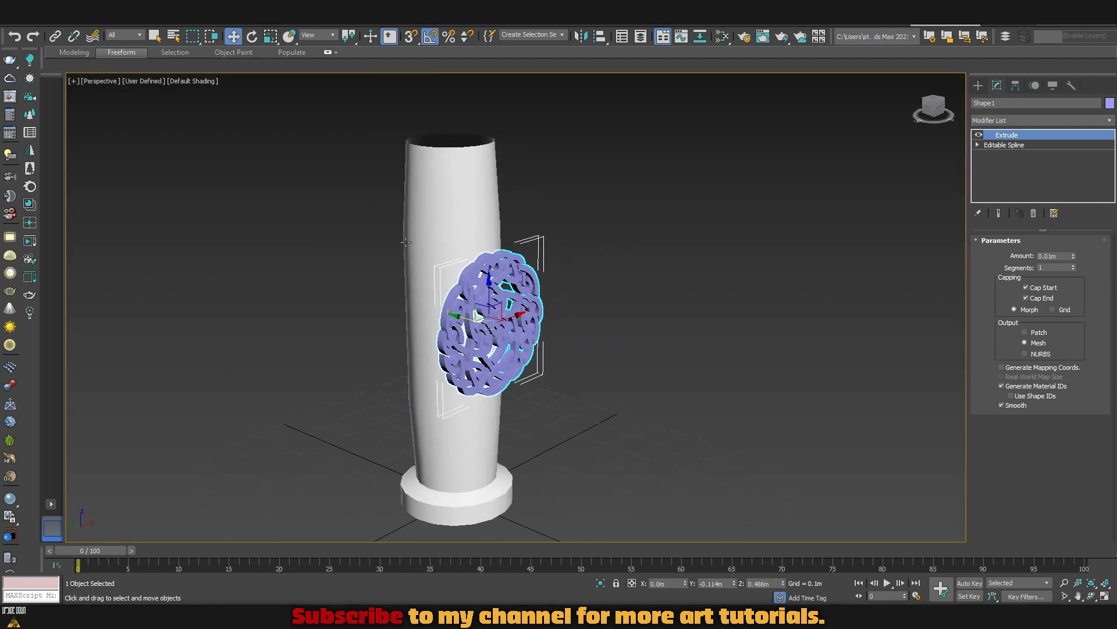
Step: Add a Bend modifier to the knot on the X axis with an angle of 154.5 to wrap it around the column
click(1036, 121)
click(1000, 351)
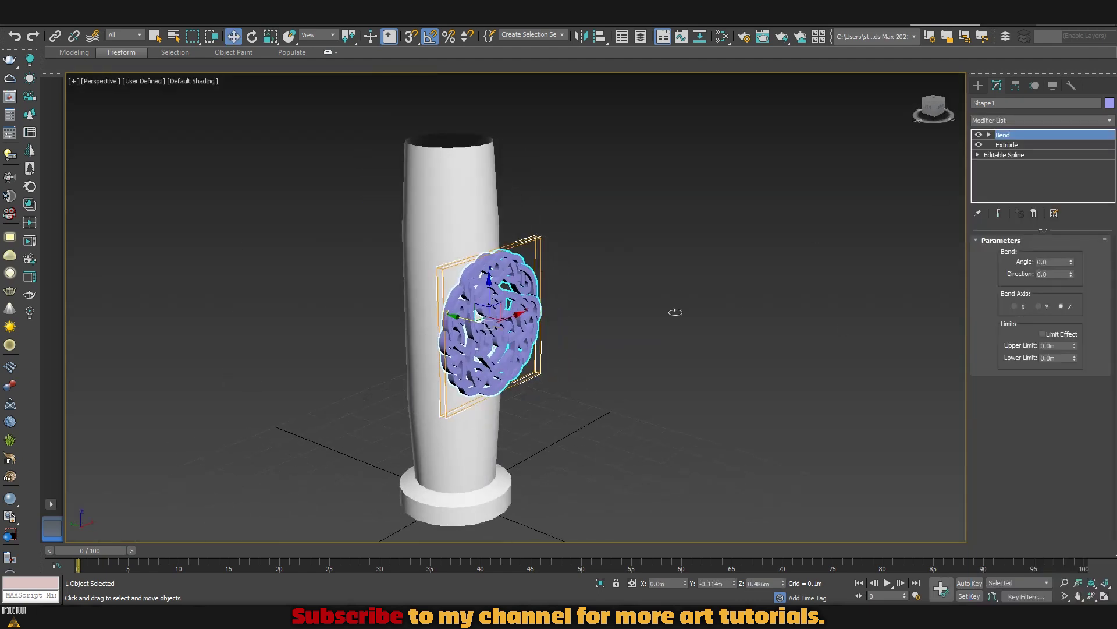
alt+middle_drag(675, 312, 707, 299)
alt+middle_drag(605, 303, 559, 320)
scroll(559, 320, up, 3)
click(1015, 306)
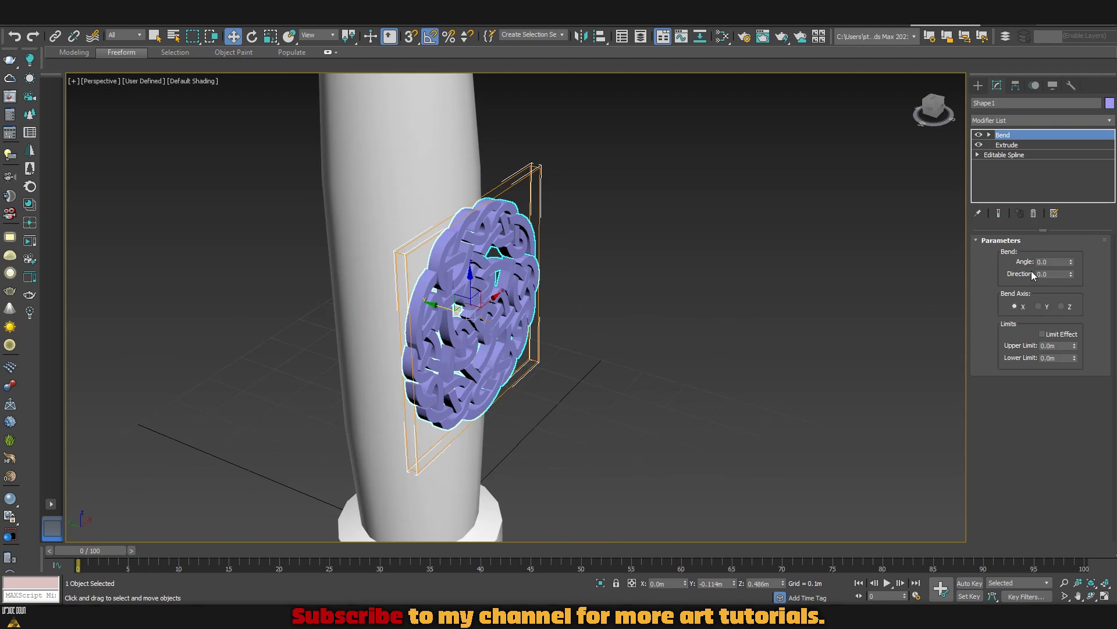
drag(1051, 262, 643, 224)
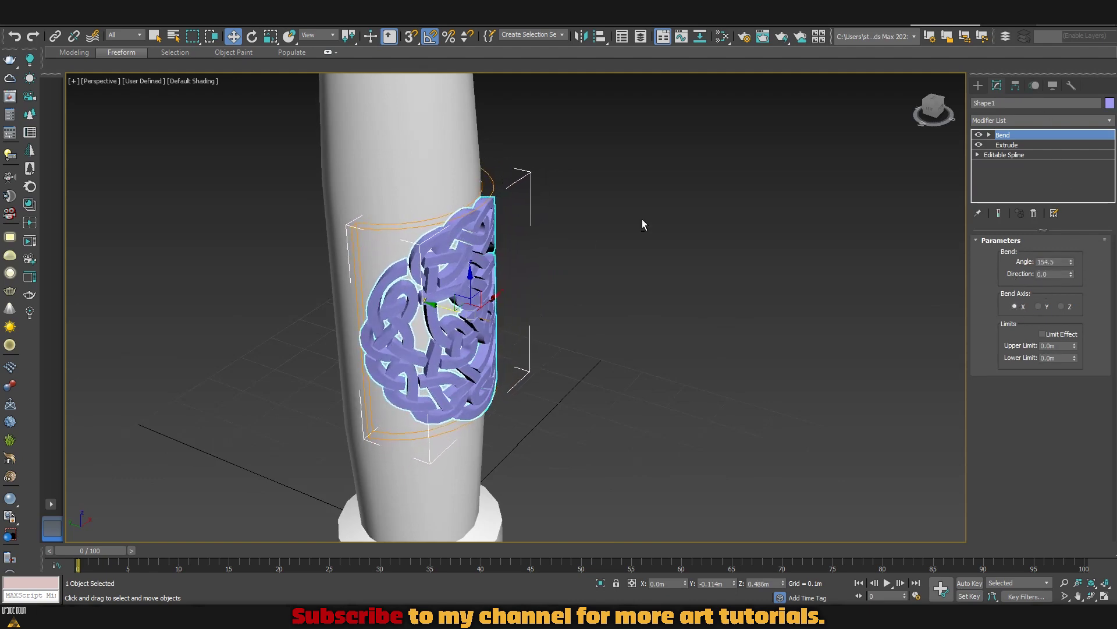
alt+middle_drag(643, 224, 728, 347)
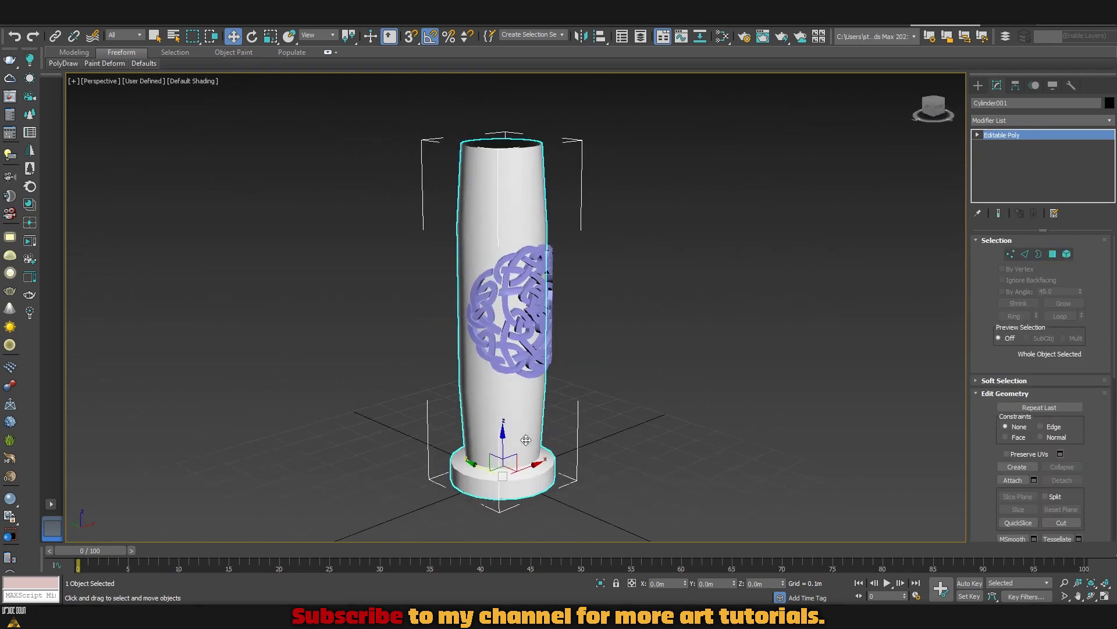
Step: Hide the selection brackets and export only the selected column as an Autodesk FBX file
key(j)
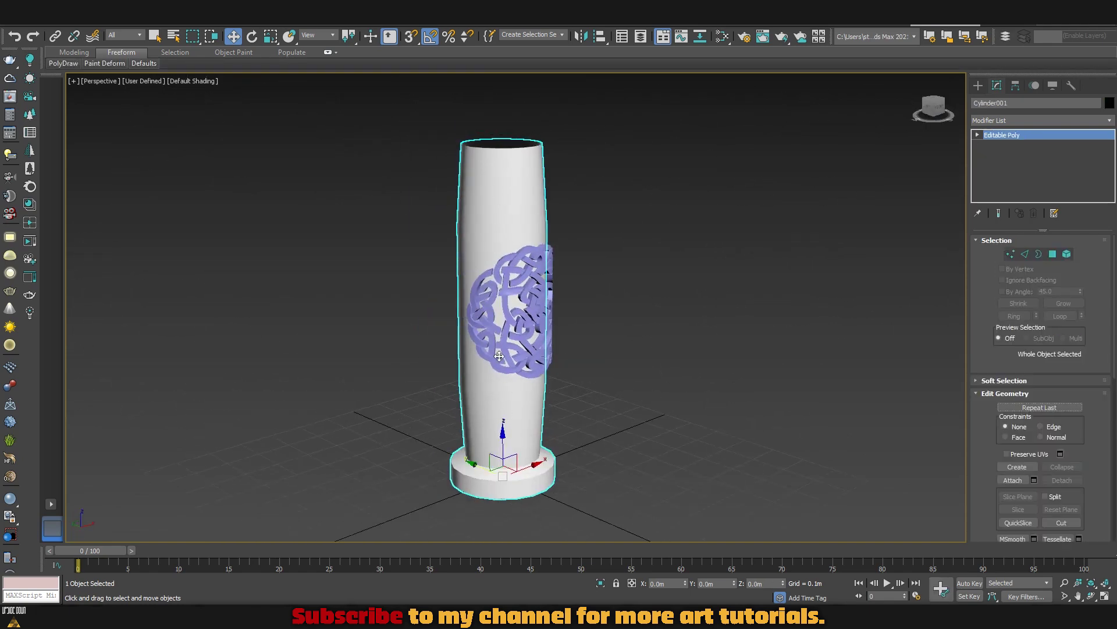
click(19, 27)
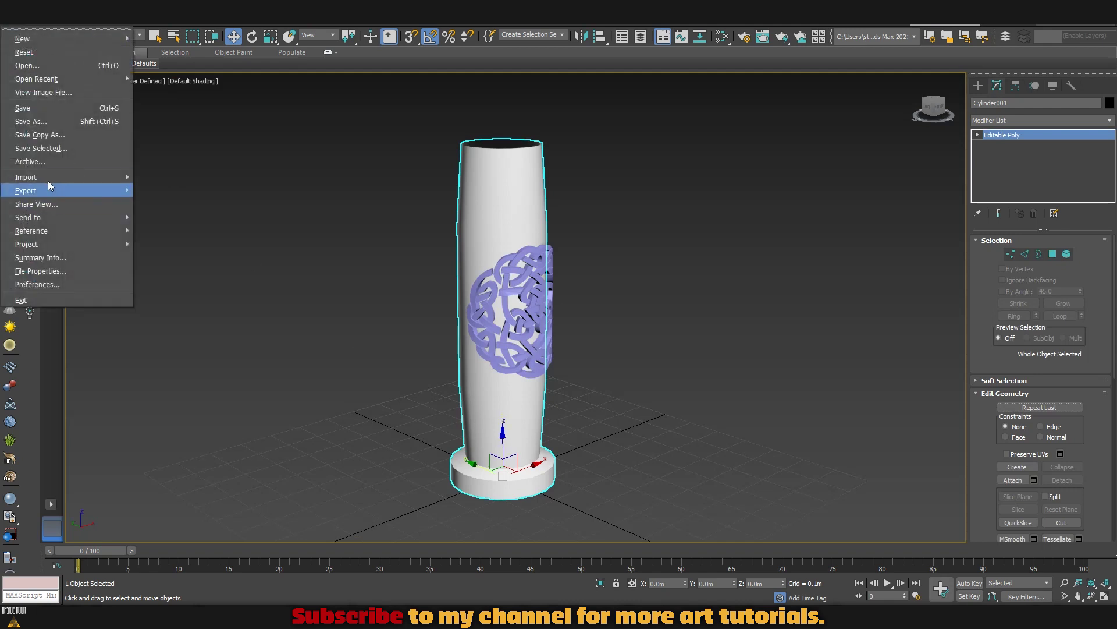
mouse_move(51, 191)
click(181, 204)
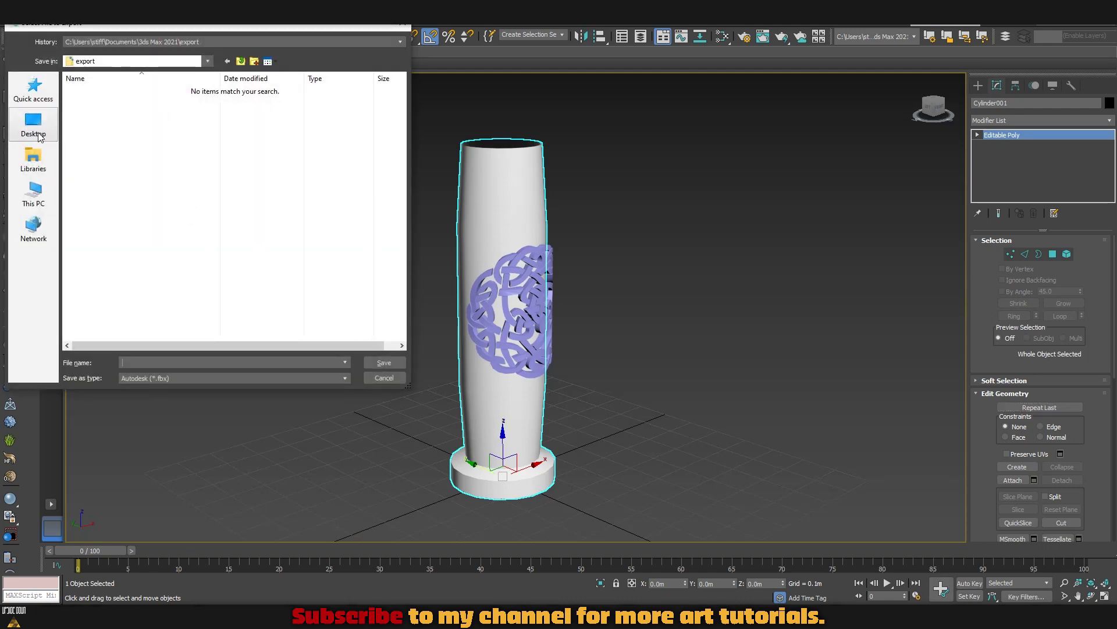
key(Escape)
Step: Add the bent knot to the column selection and export both objects together
ctrl+click(491, 320)
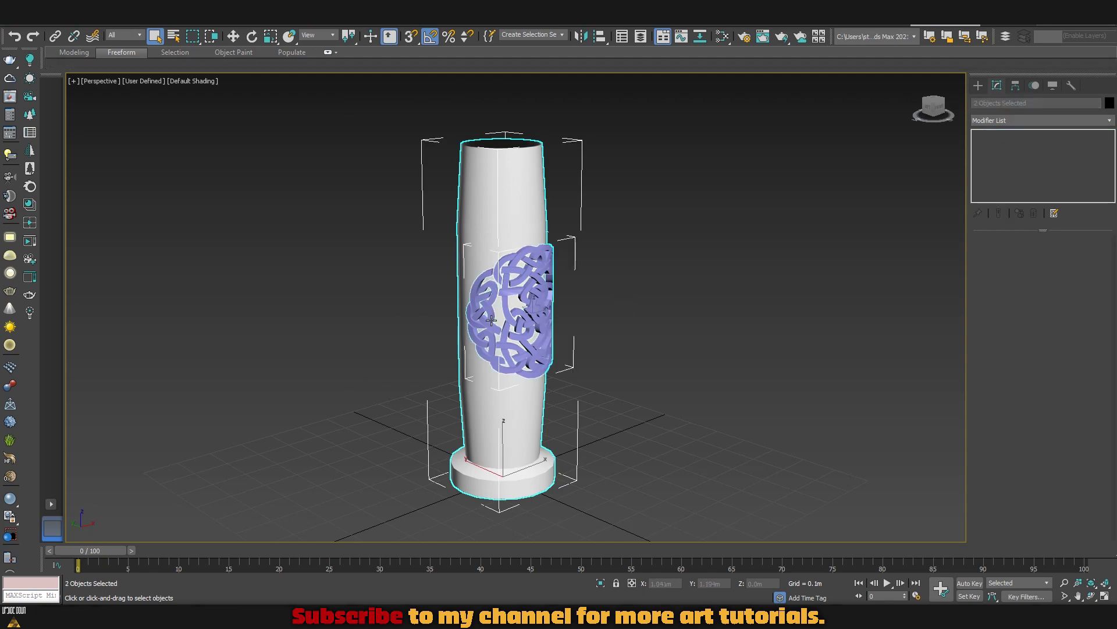
click(24, 28)
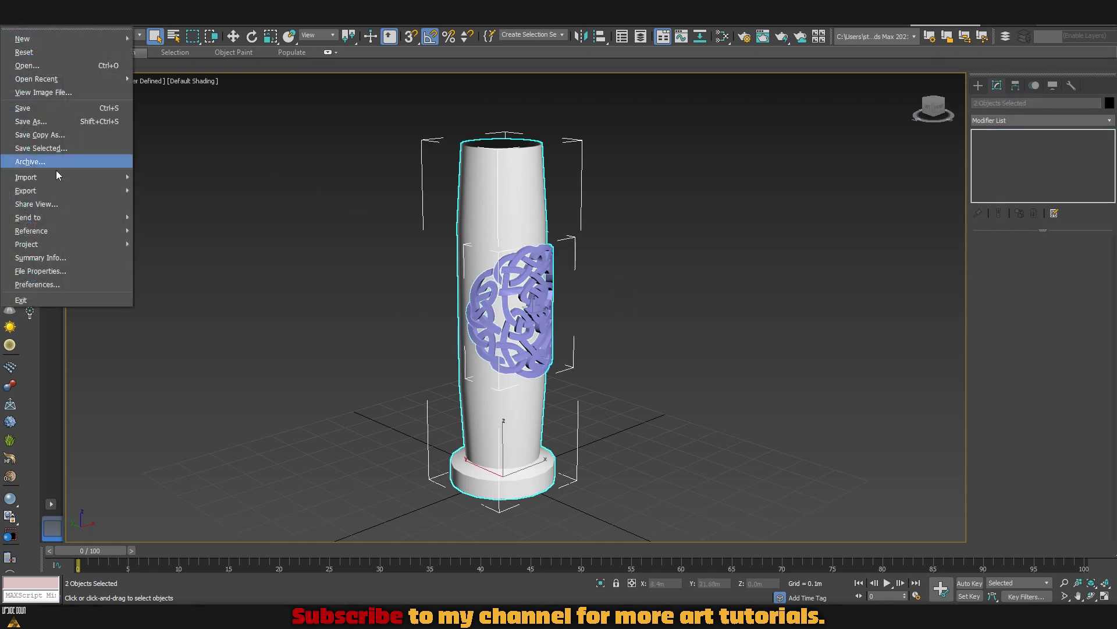
click(647, 465)
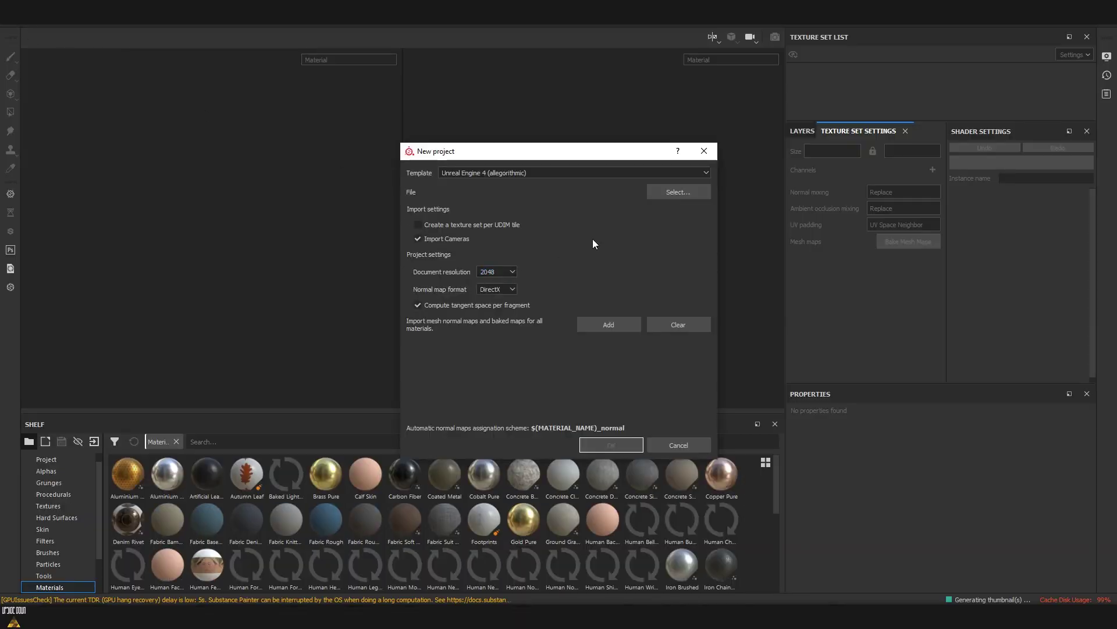
Step: Create a project from the low-poly column mesh and bake its mesh maps, except ID and Thickness, using Colum_hp as the high-definition mesh
click(673, 193)
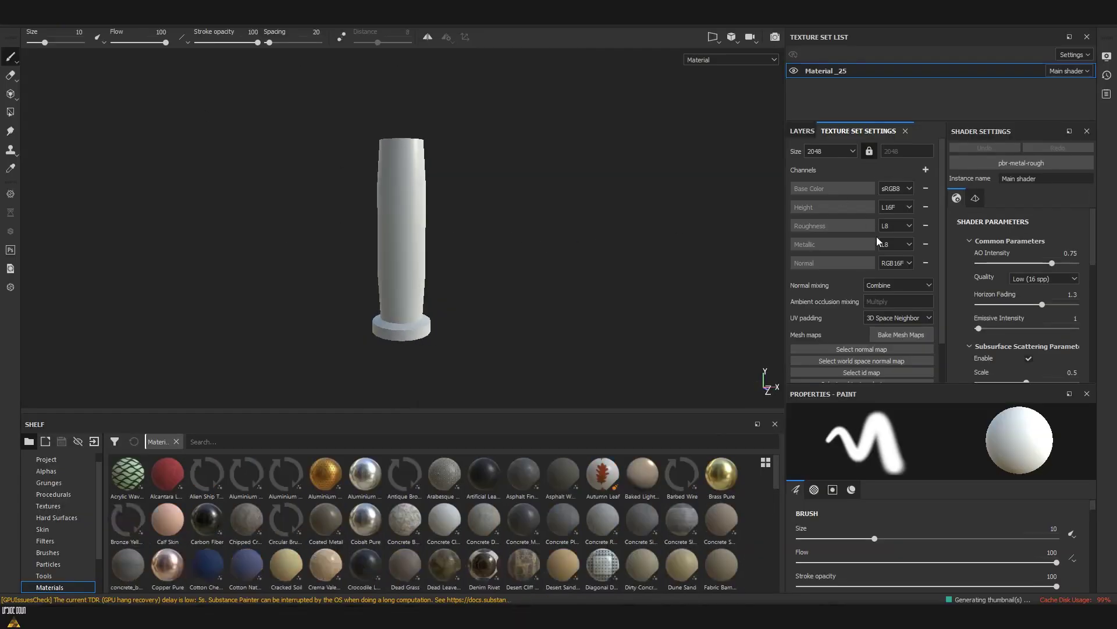
click(904, 334)
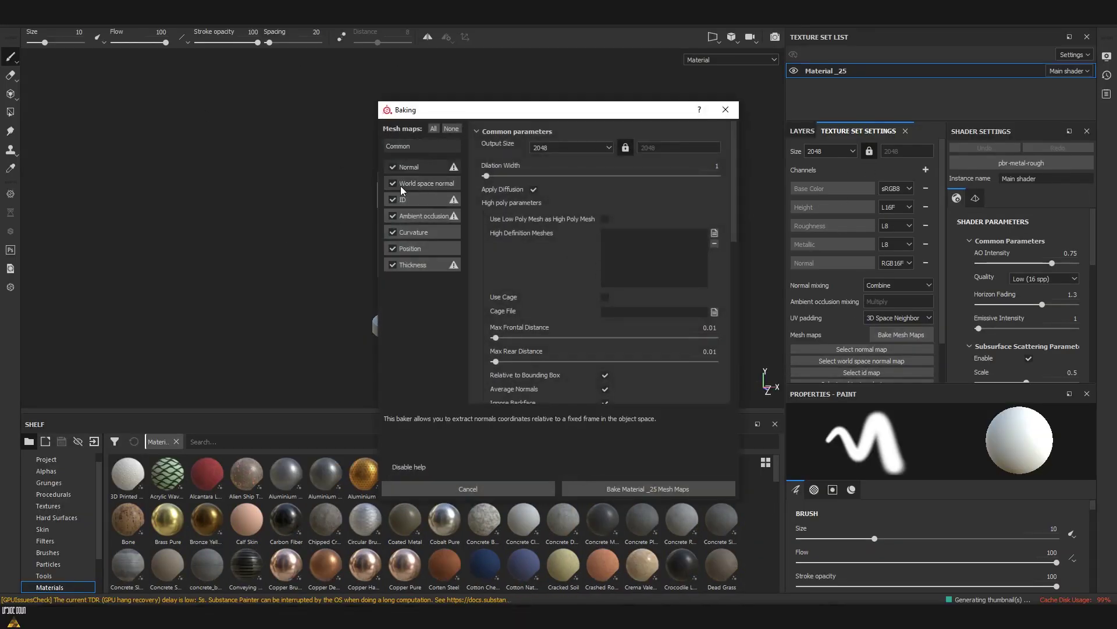
click(393, 200)
click(393, 265)
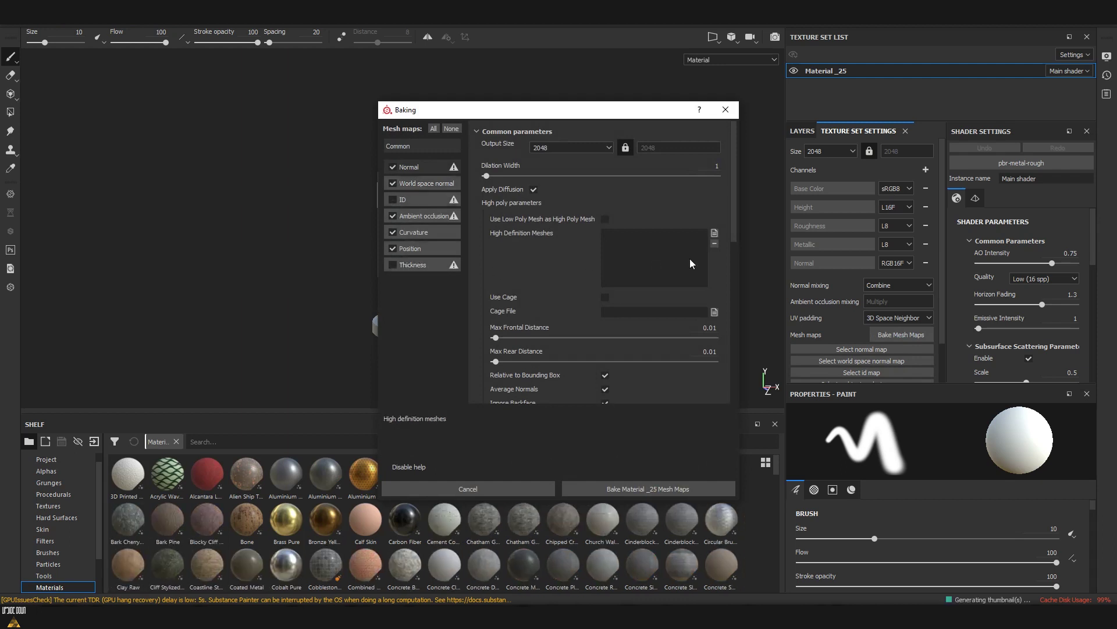
click(714, 233)
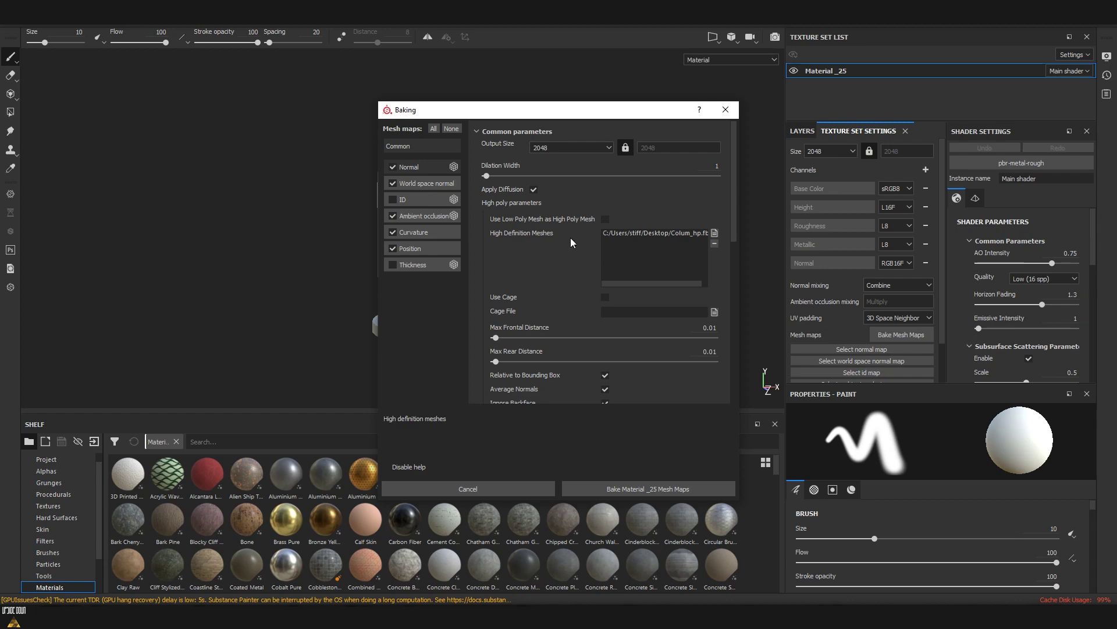
click(652, 488)
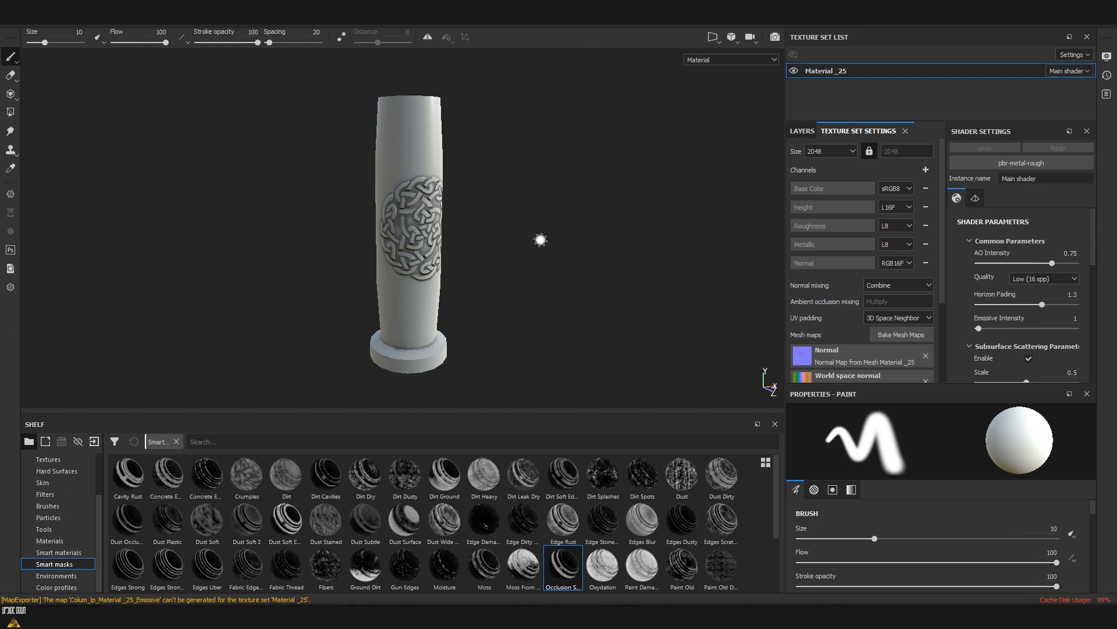
Step: Open the column's exported normal map, Colum_lp_Material _25_Normal.tga, in Photoshop
alt+right_drag(415, 225, 496, 291)
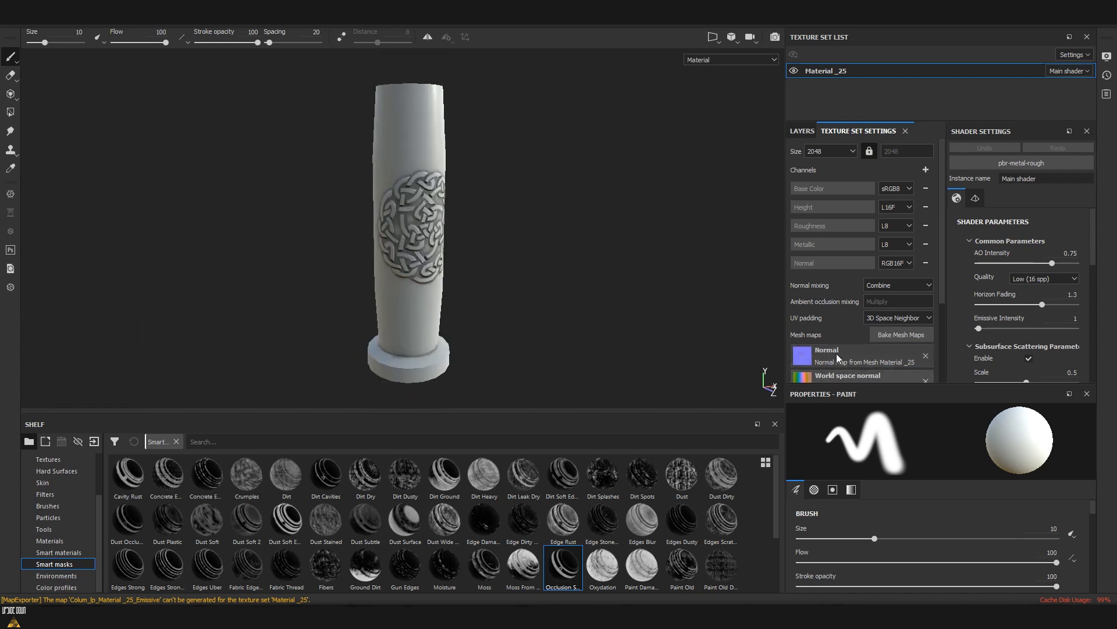
click(838, 358)
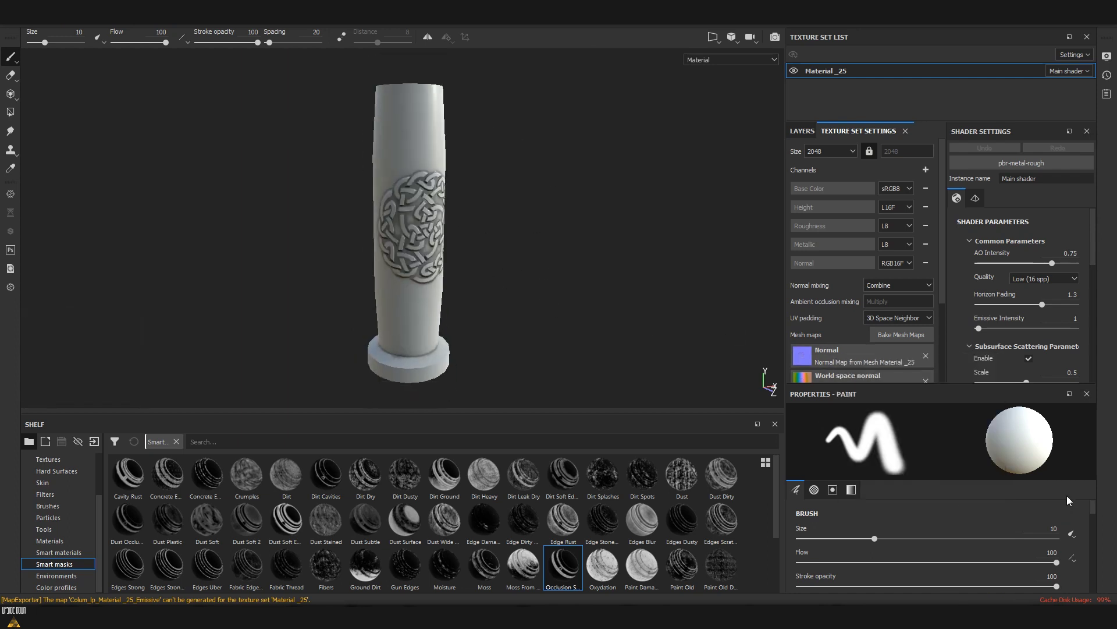
scroll(1011, 522, down, 3)
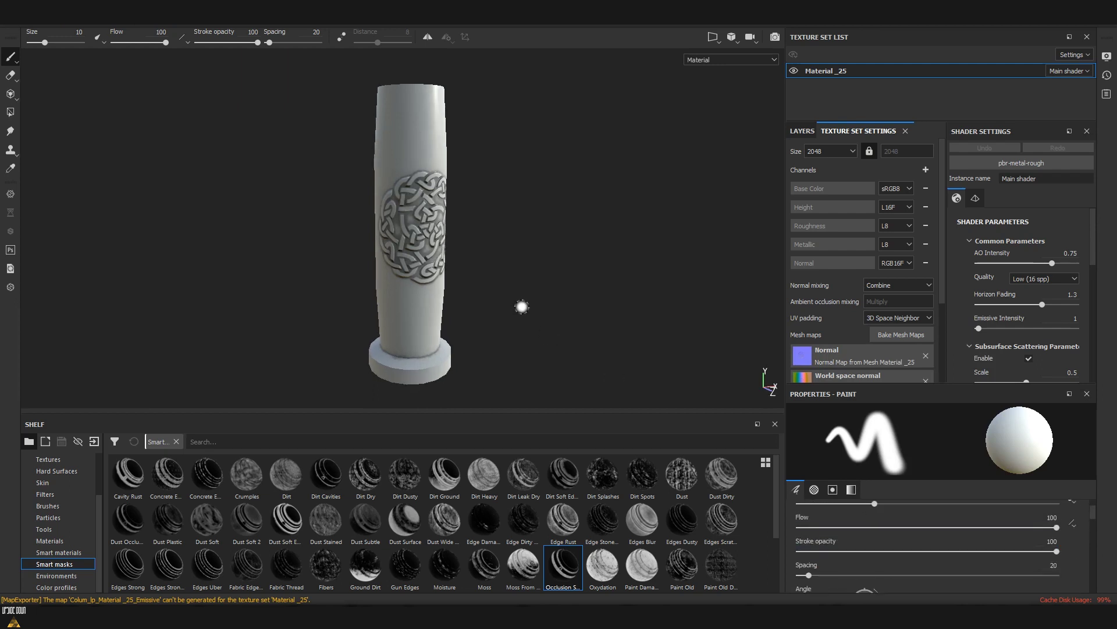
click(13, 25)
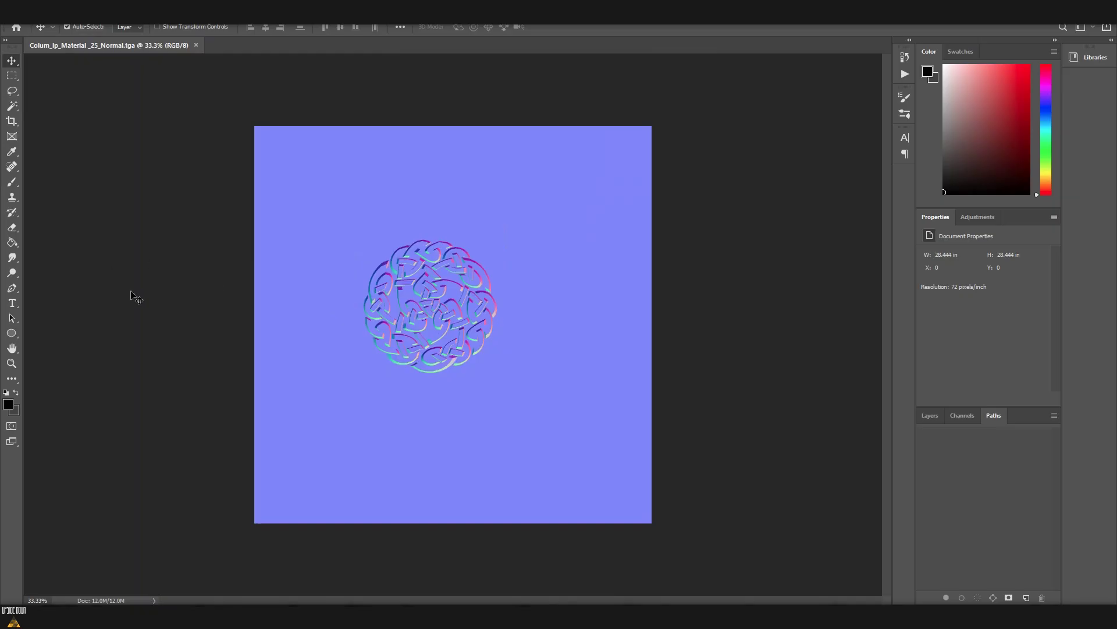
alt+scroll(428, 318, up, 9)
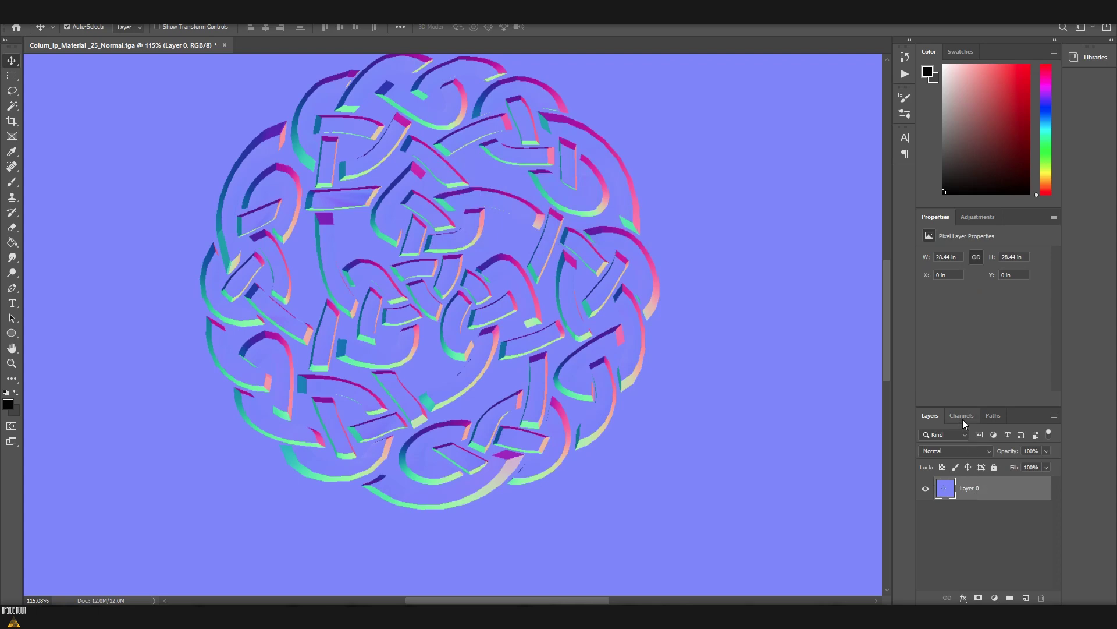
Step: Invert only the green channel of the column's normal map
click(962, 415)
click(965, 481)
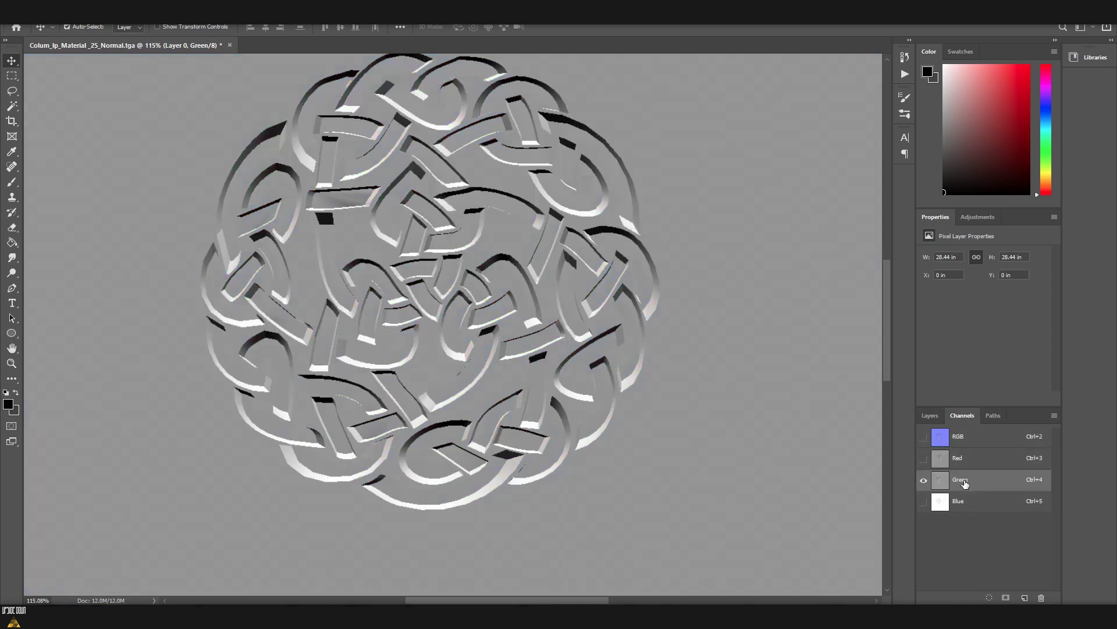
key(ctrl+i)
key(ctrl+i)
key(ctrl+i)
key(ctrl+i)
key(ctrl+i)
key(ctrl+i)
key(ctrl+i)
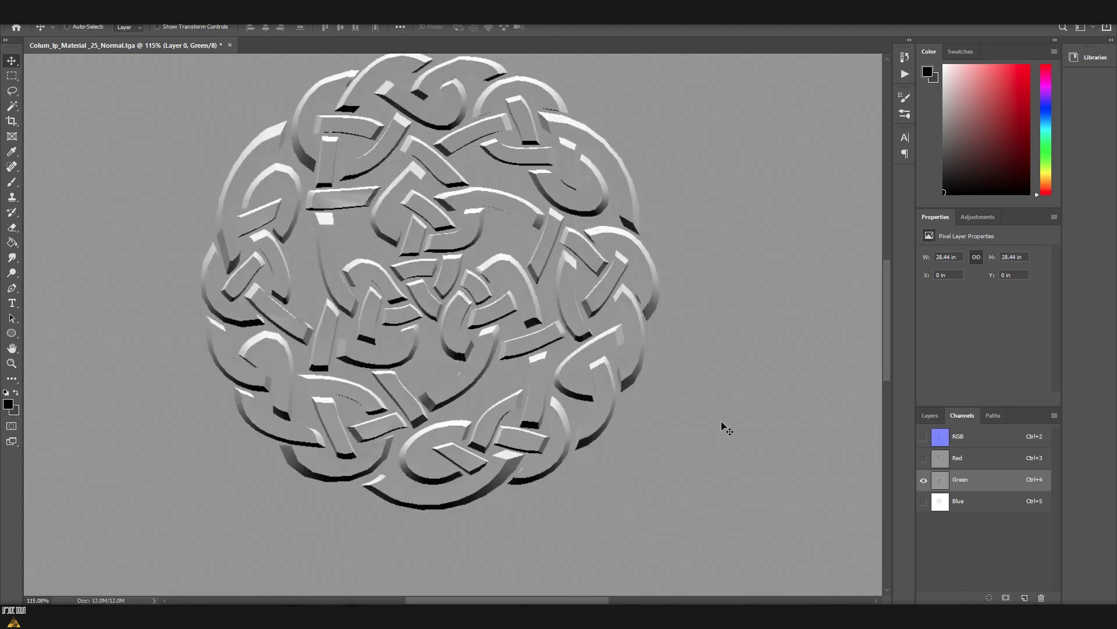
Step: Switch to 3ds Max, check the textured column beside its PBR material, and close the Slate Material Editor
key(alt+Tab)
key(F4)
middle_drag(777, 423, 715, 408)
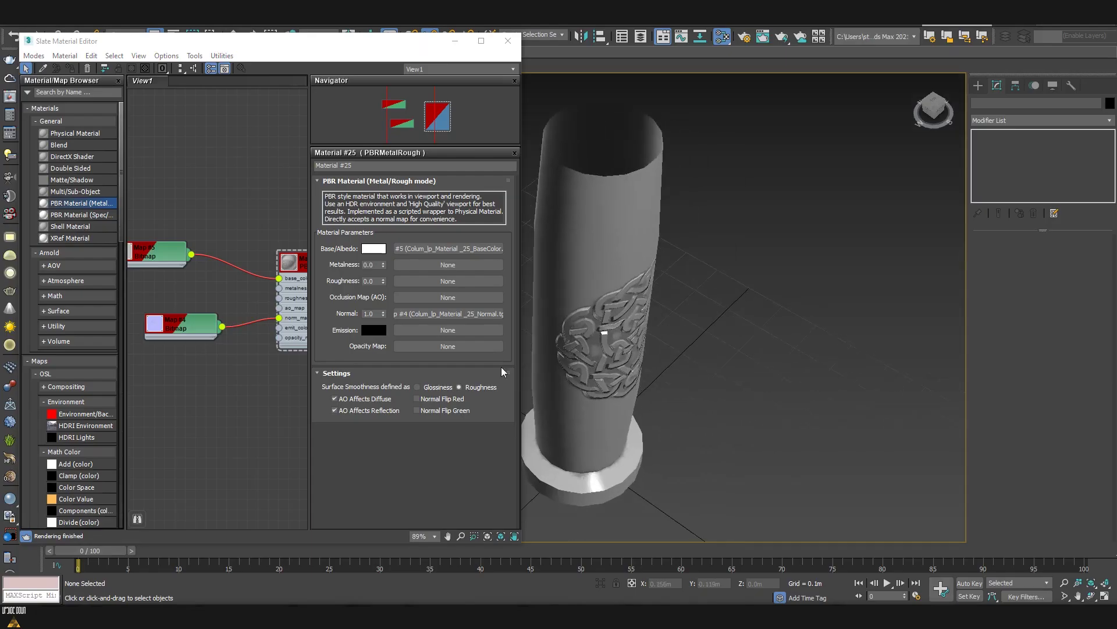
drag(191, 180, 209, 354)
alt+middle_drag(716, 384, 757, 472)
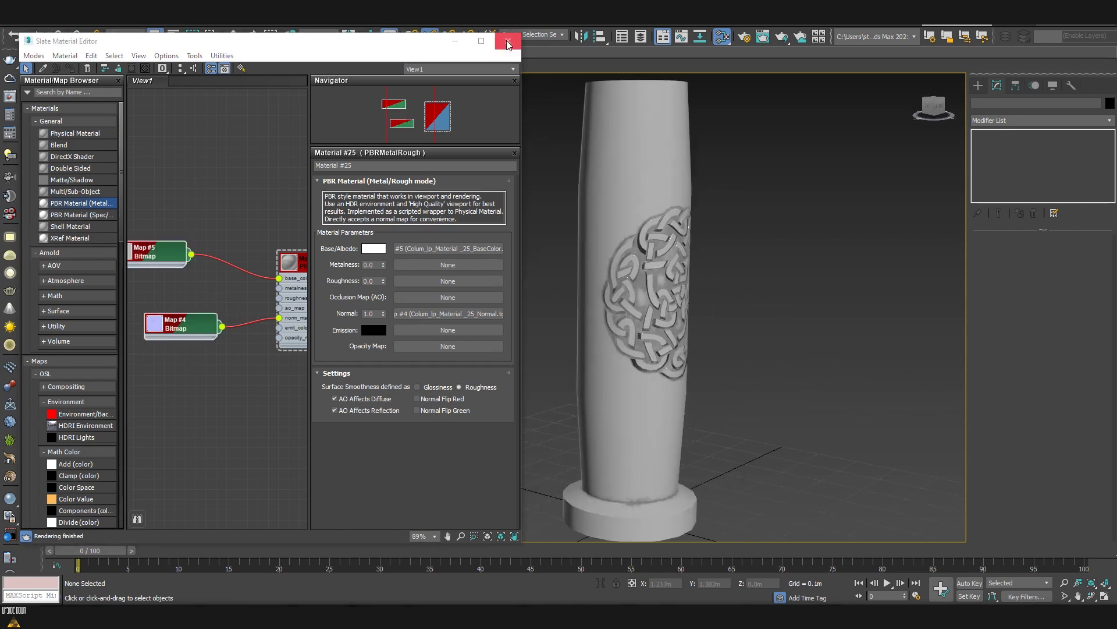
click(508, 42)
Step: Examine the normal-mapped knot on the column up close and from several angles
scroll(805, 381, up, 6)
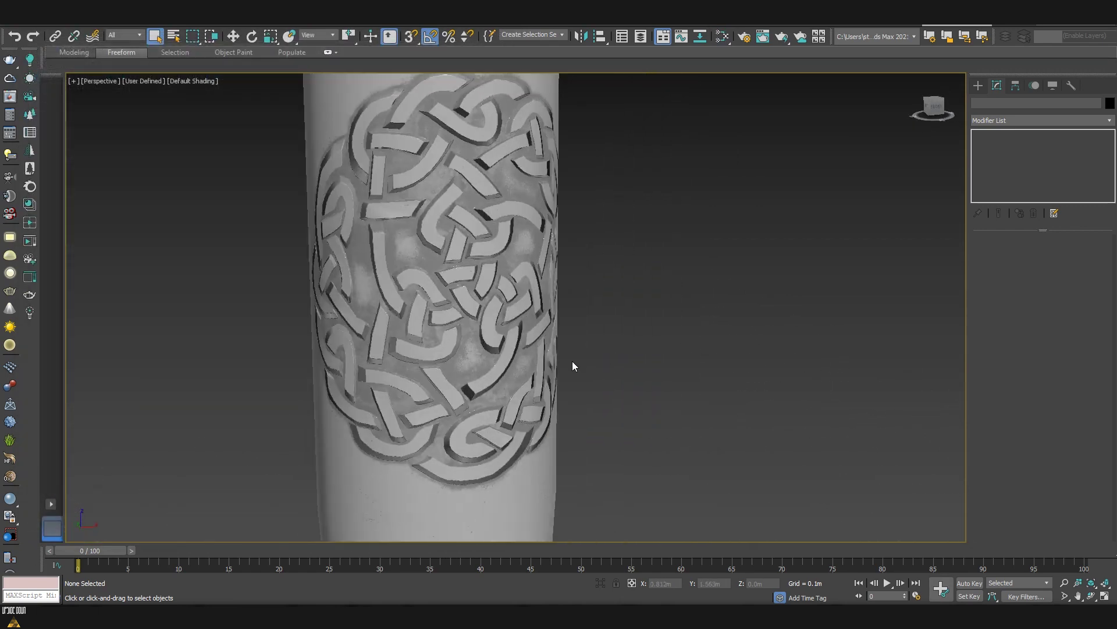
scroll(573, 366, down, 5)
mouse_move(573, 365)
alt+middle_down()
mouse_move(464, 365)
mouse_move(586, 368)
alt+middle_up()
scroll(585, 367, up, 5)
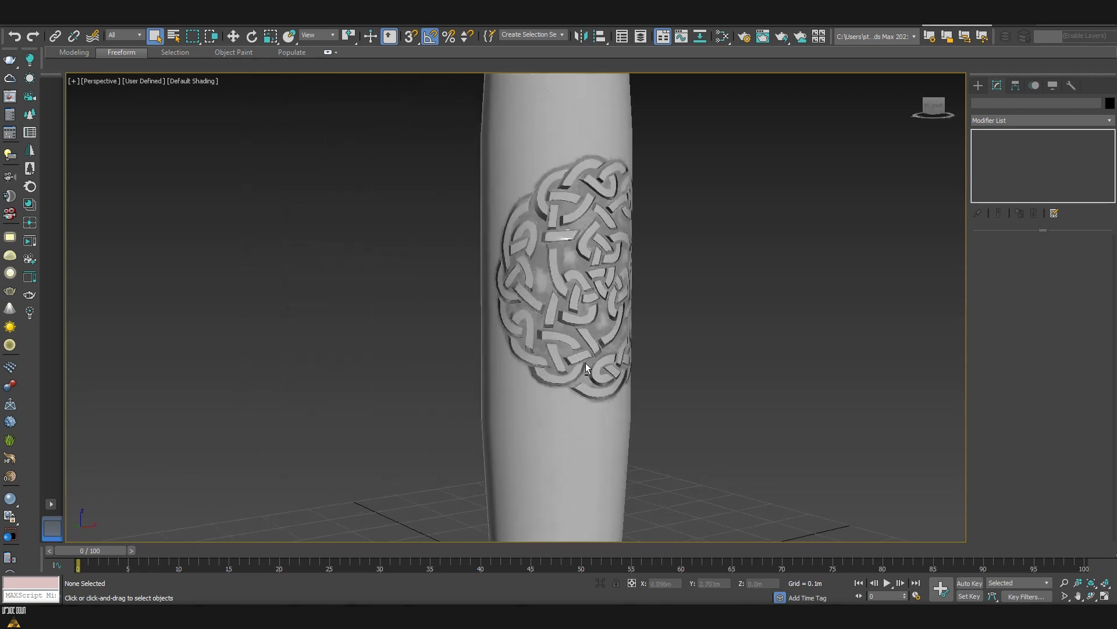
scroll(556, 276, up, 5)
scroll(582, 285, down, 6)
alt+middle_drag(583, 285, 587, 365)
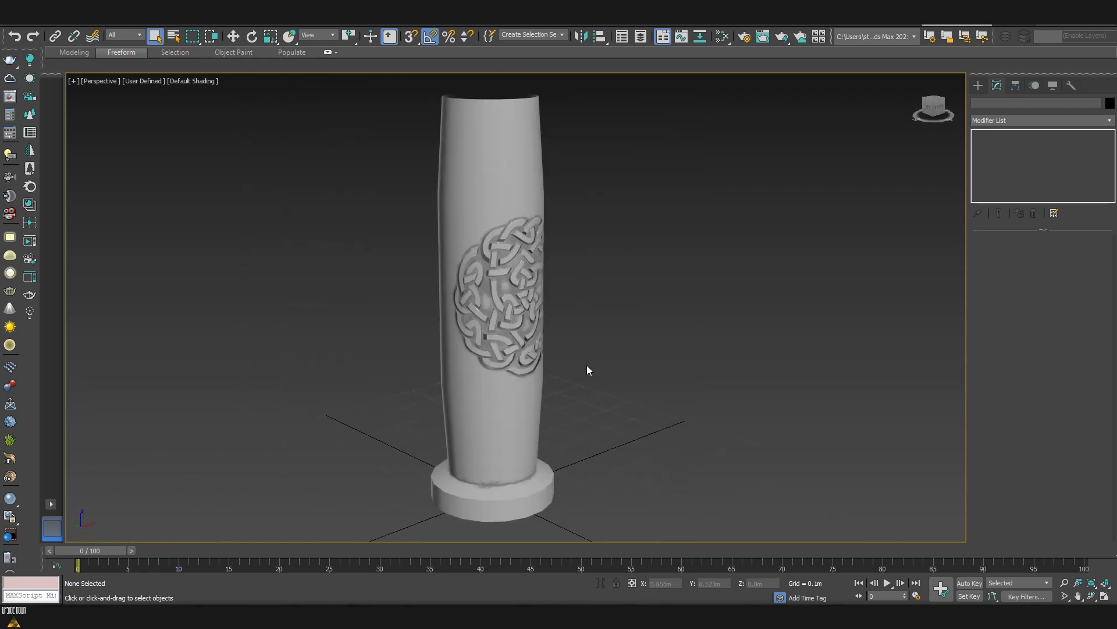